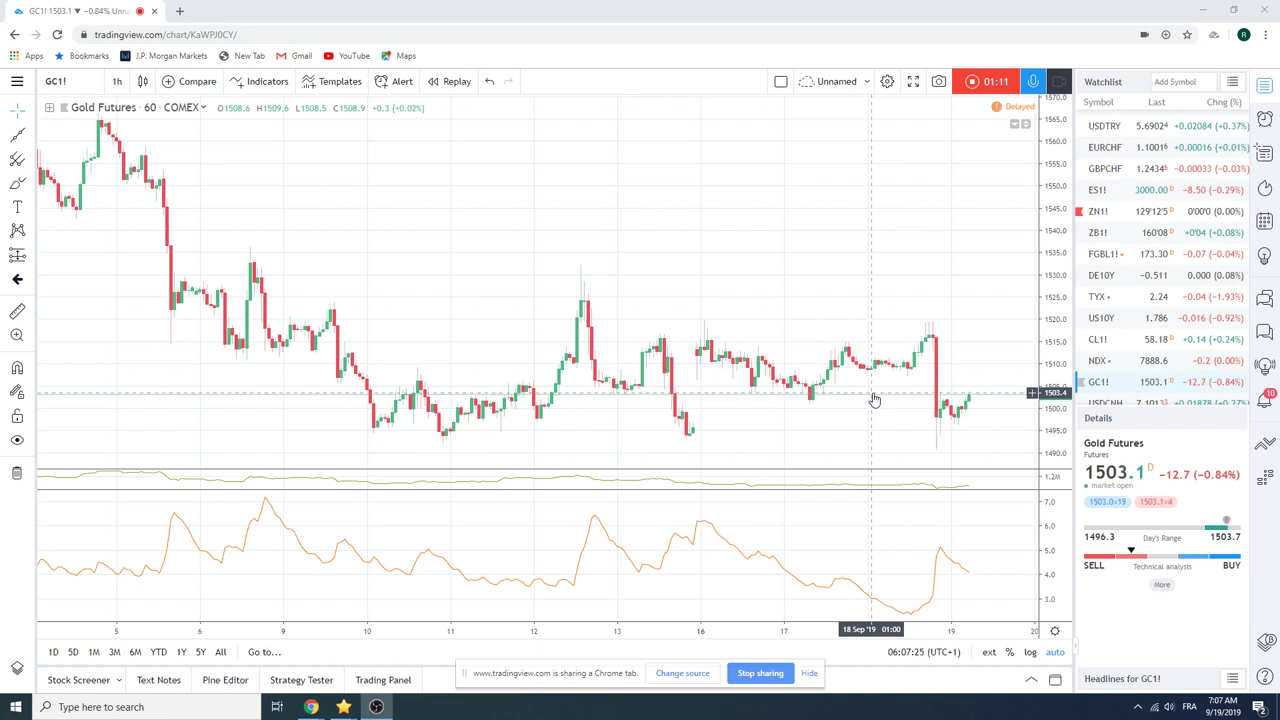
- Chart USDJPY from the watchlist on a 1-day interval and zoom out
scroll(1157, 295, "down", 1)
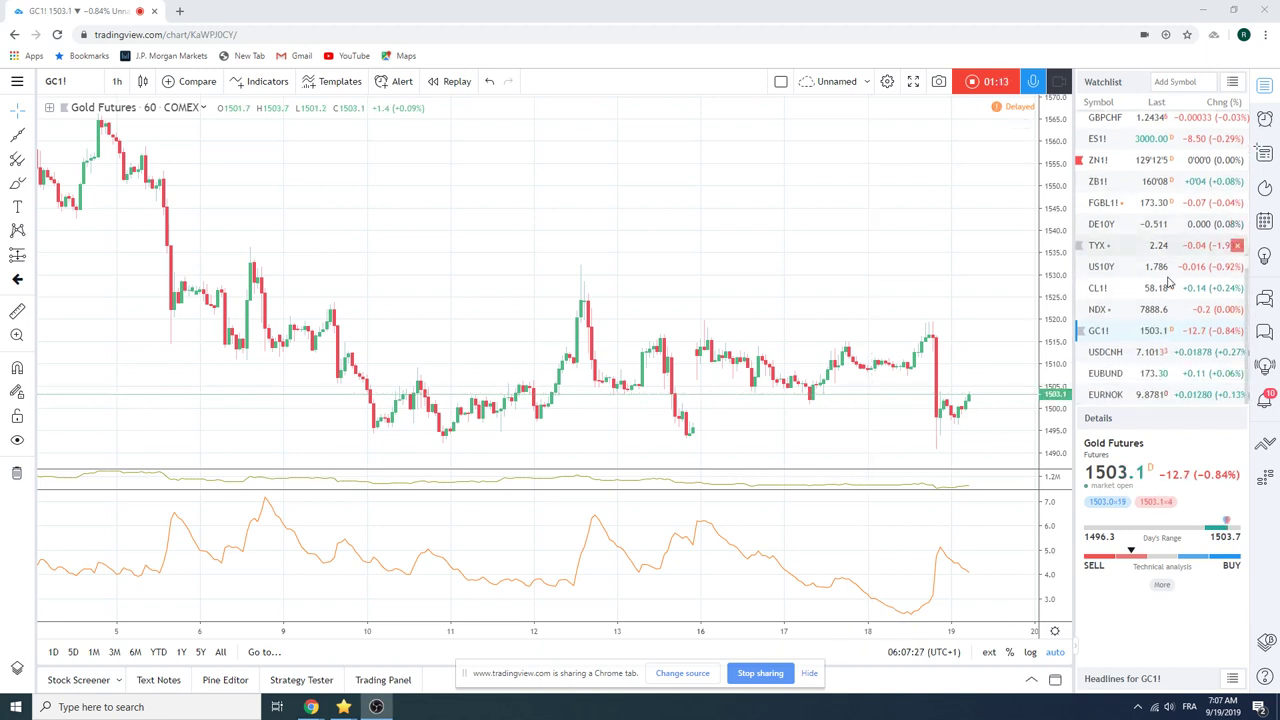
scroll(1157, 292, "up", 5)
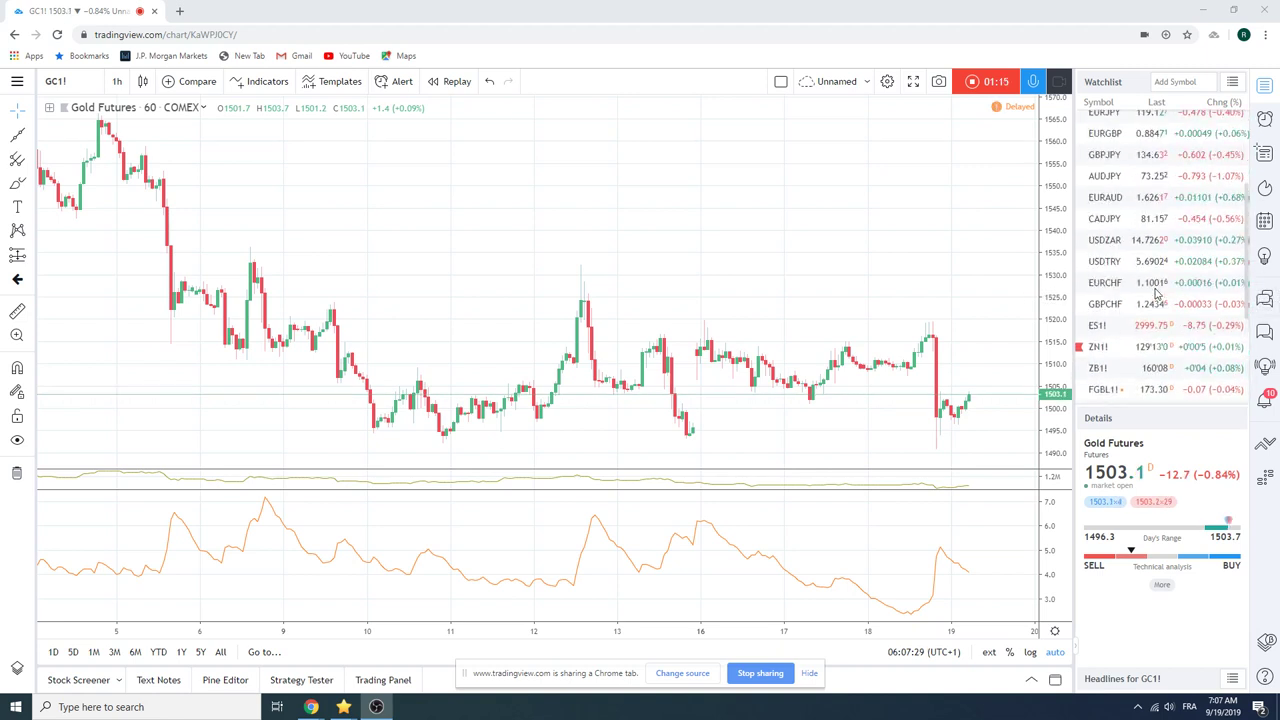
scroll(1150, 220, "up", 2)
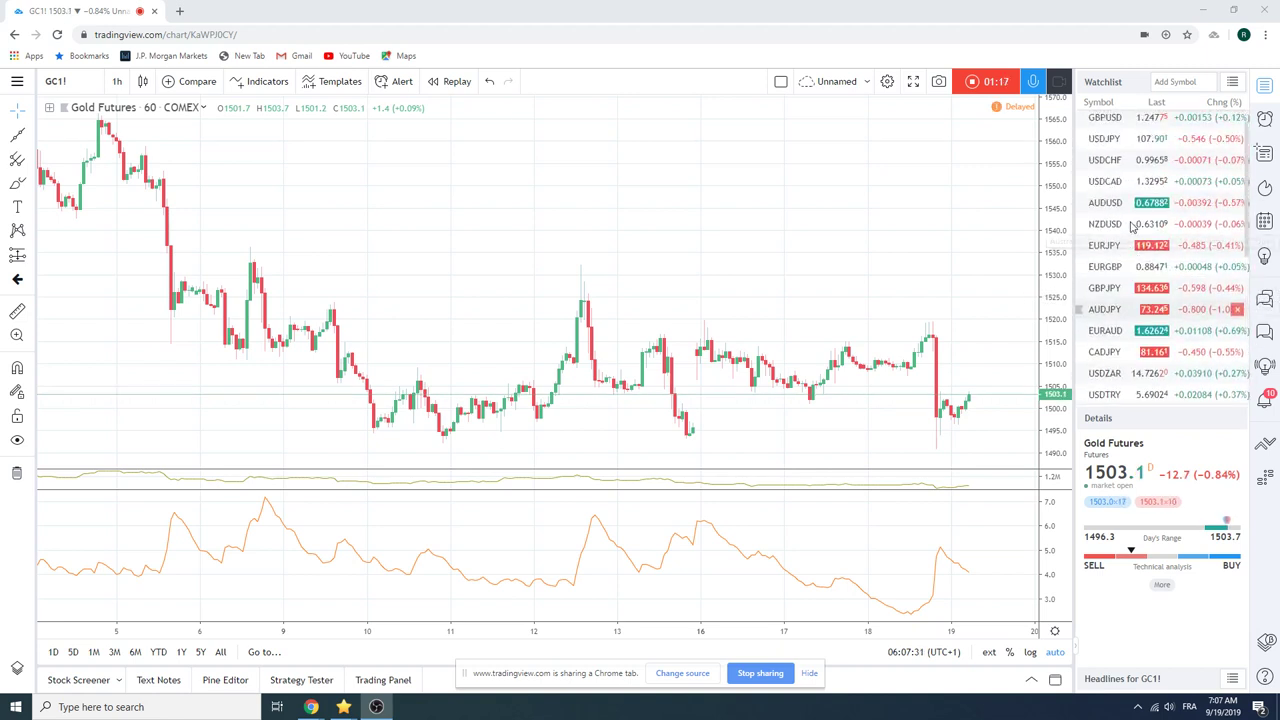
left_click(1105, 139)
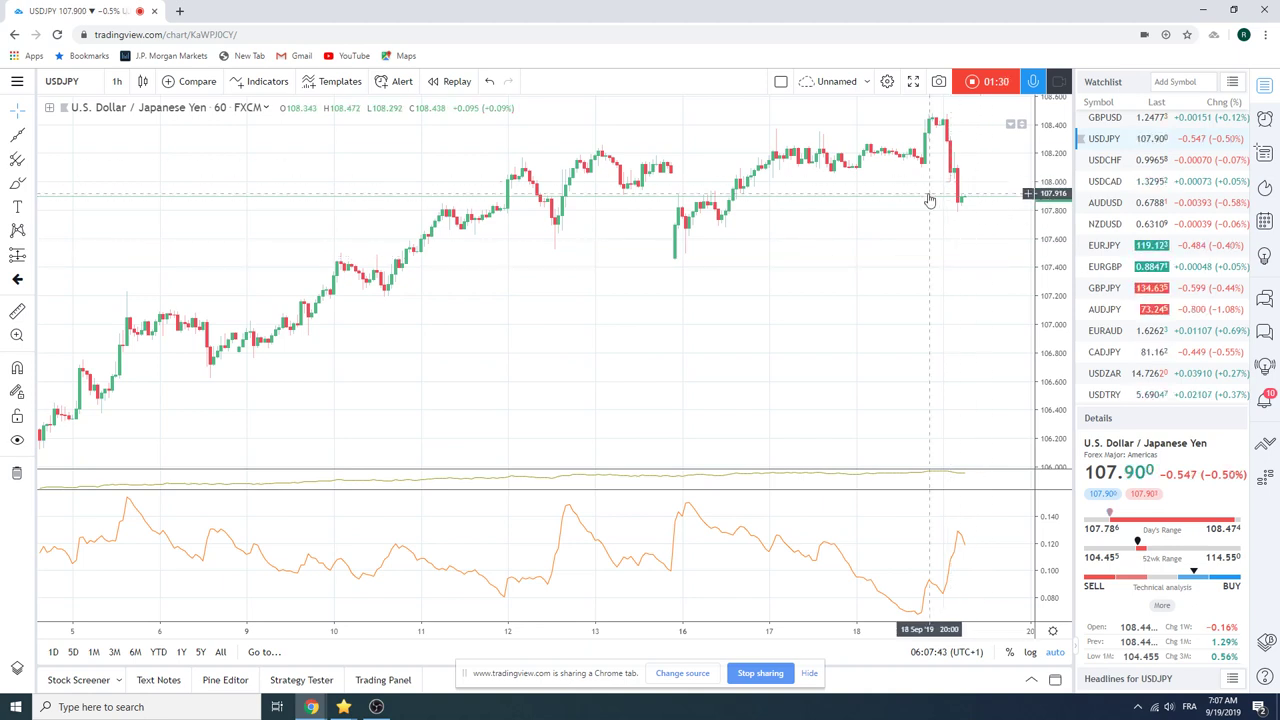
left_click(117, 81)
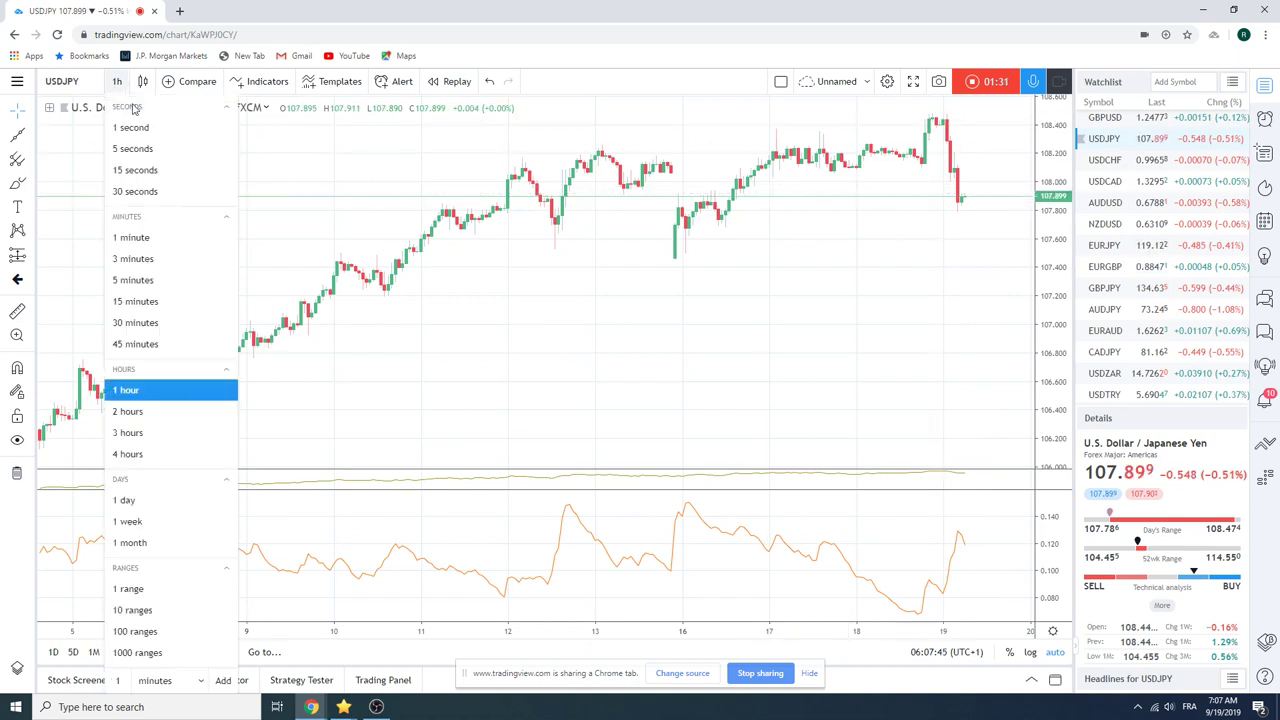
left_click(163, 499)
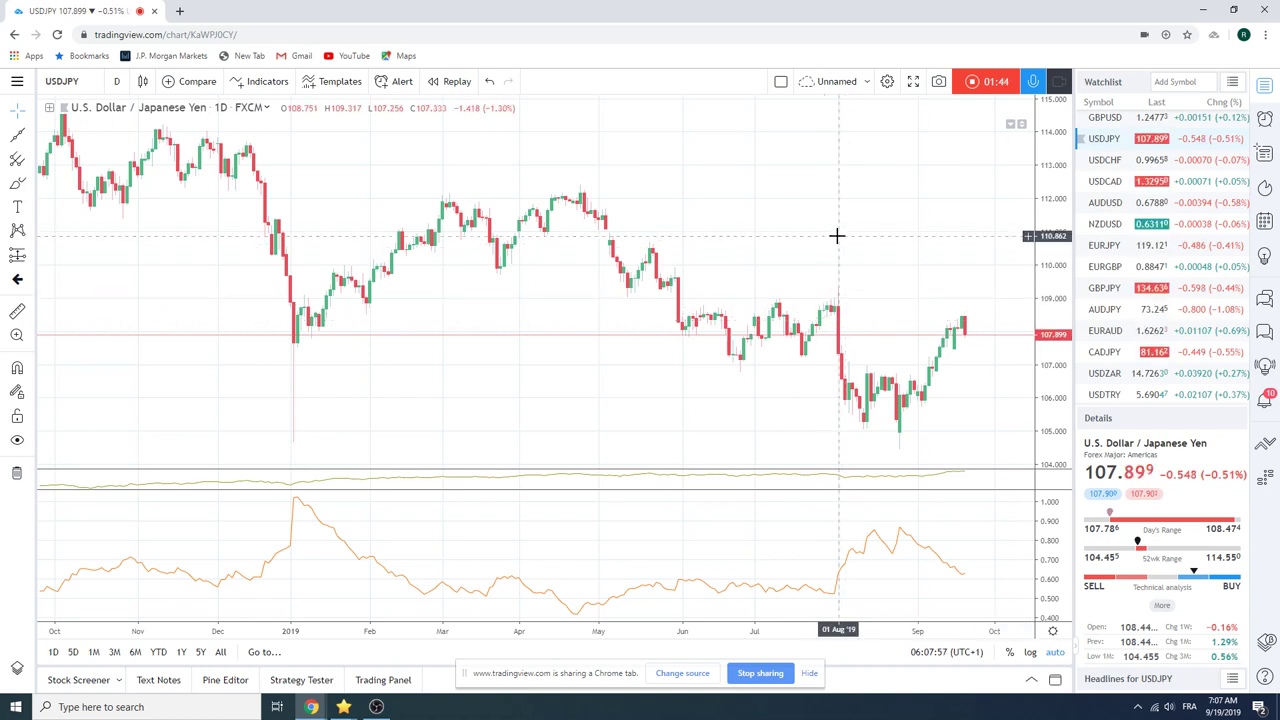
scroll(837, 236, "down", 3)
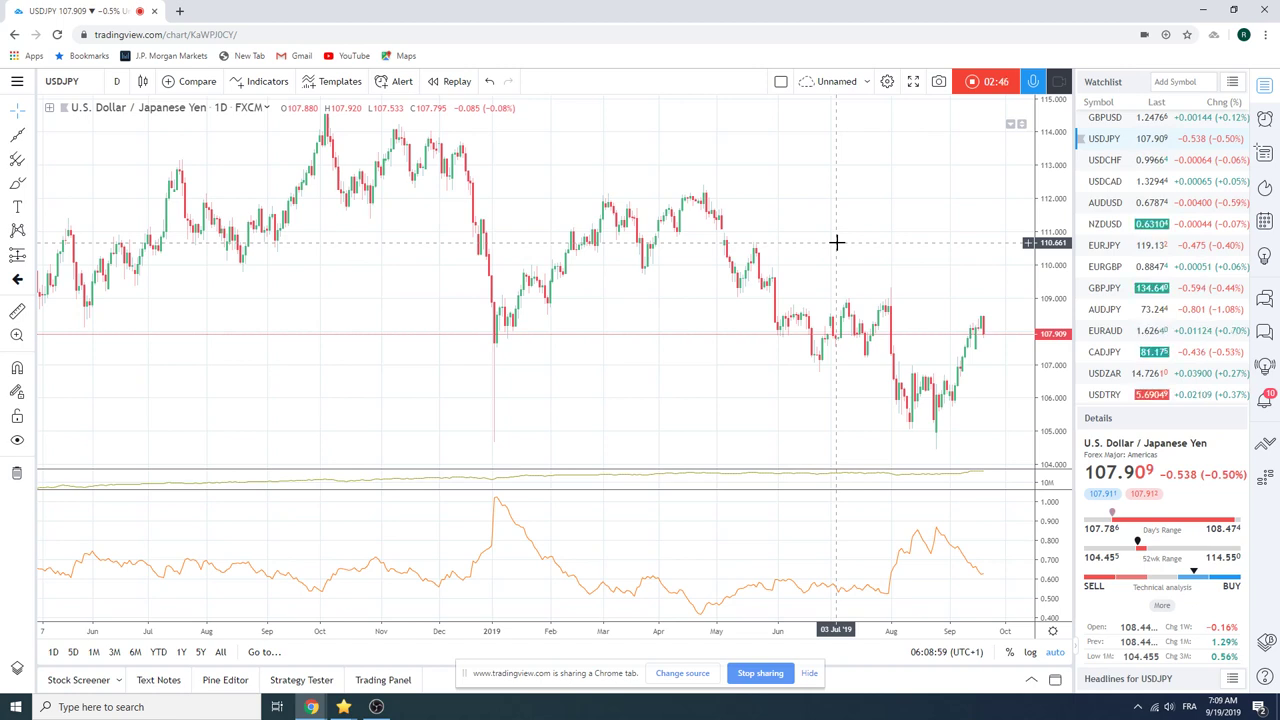
- Chart Gold Futures (GC1!) from further down the watchlist and zoom in on the daily candles
scroll(1117, 312, "down", 2)
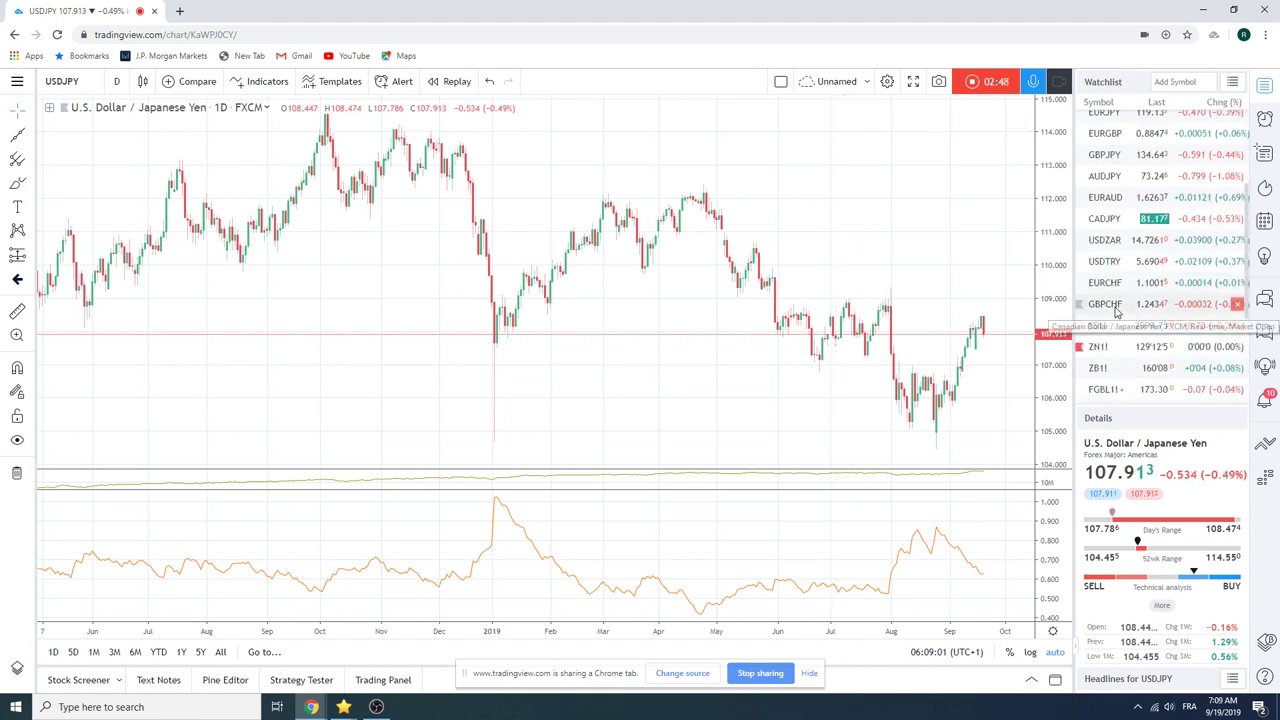
scroll(1110, 330, "down", 1)
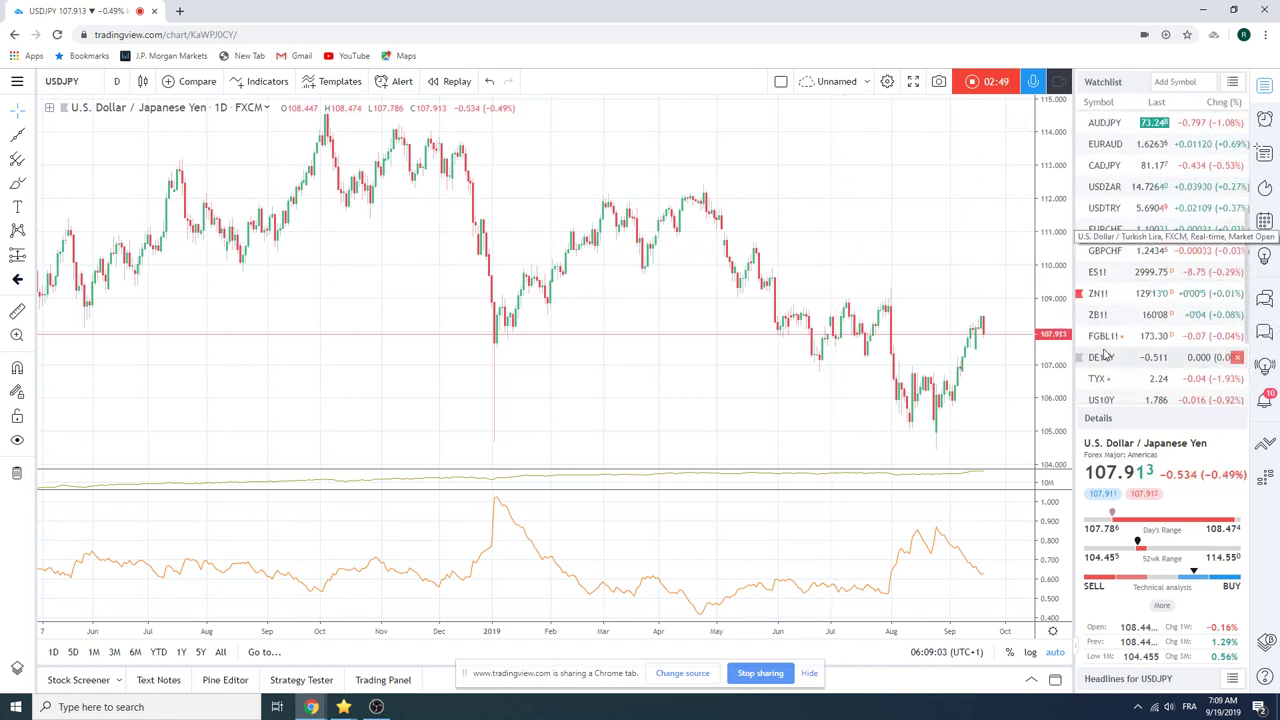
scroll(1110, 345, "down", 3)
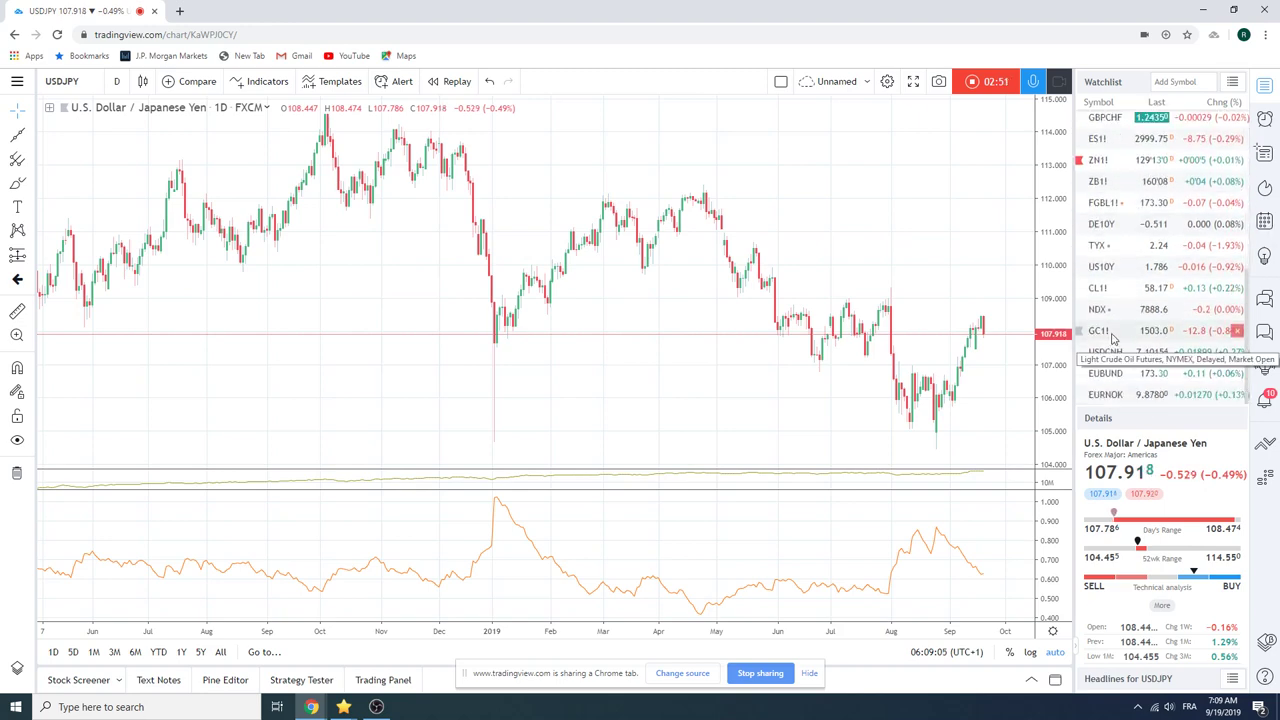
left_click(1110, 334)
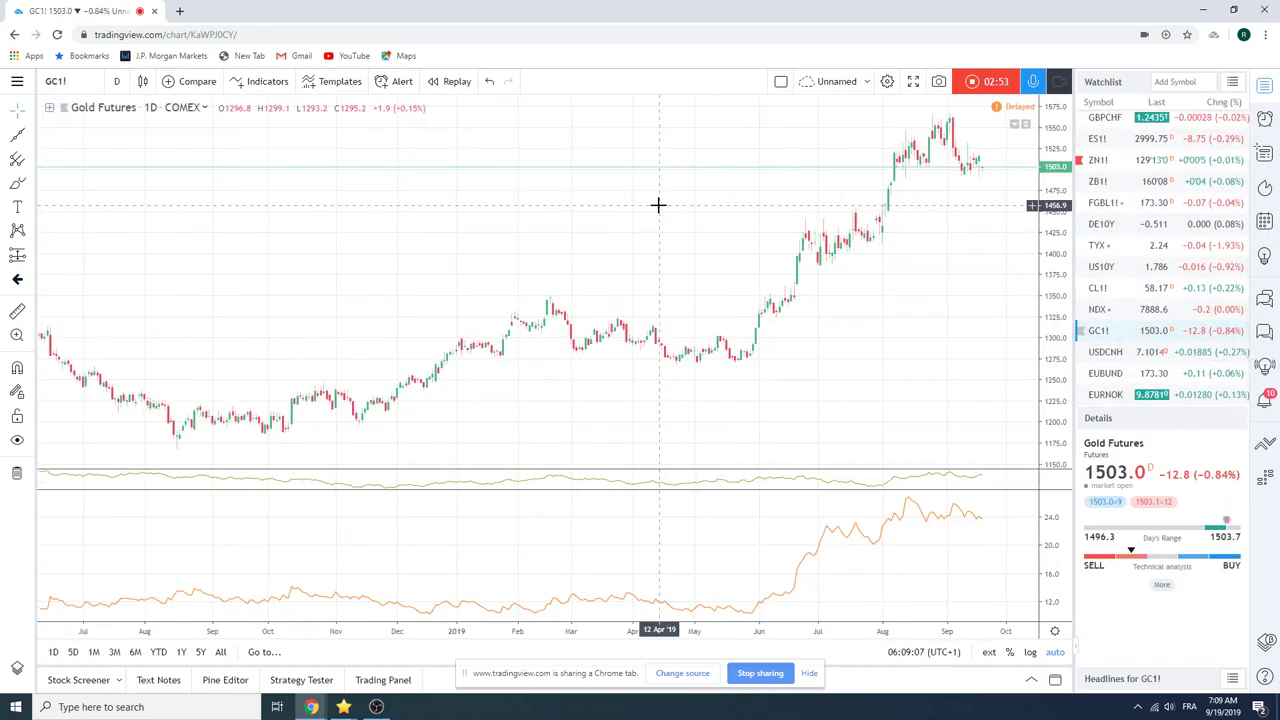
scroll(658, 205, "up", 3)
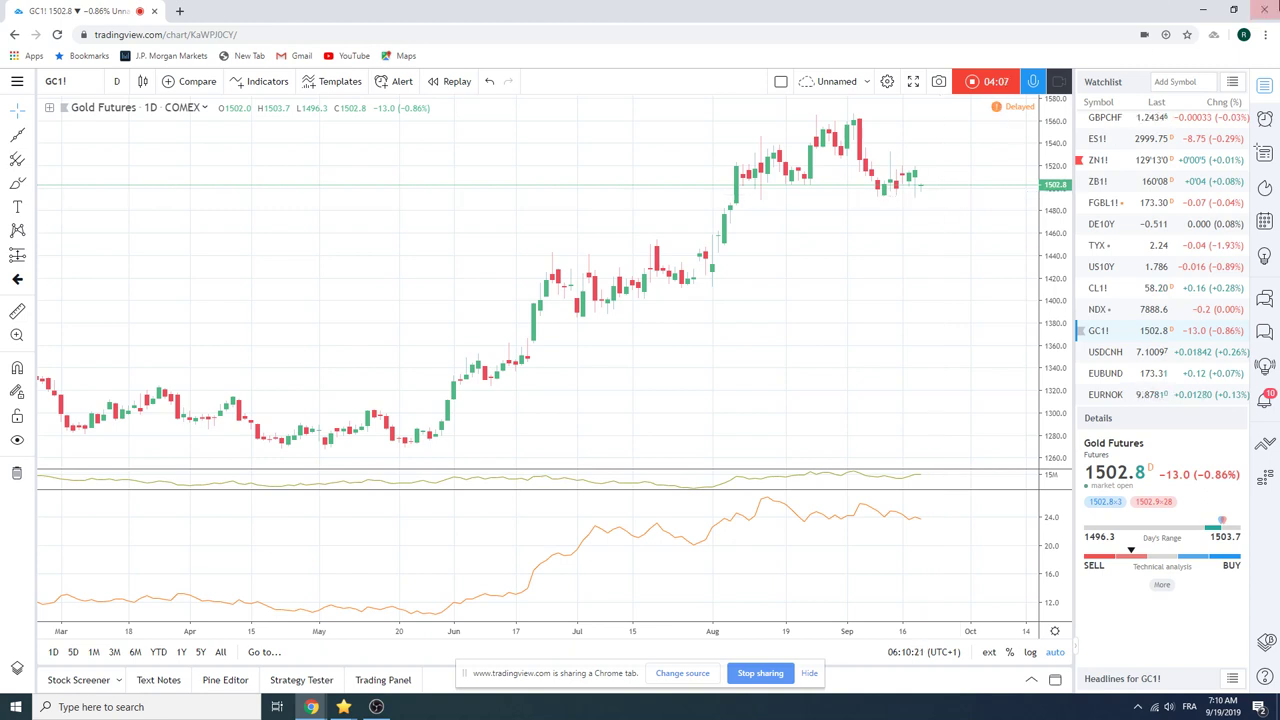
left_click(343, 706)
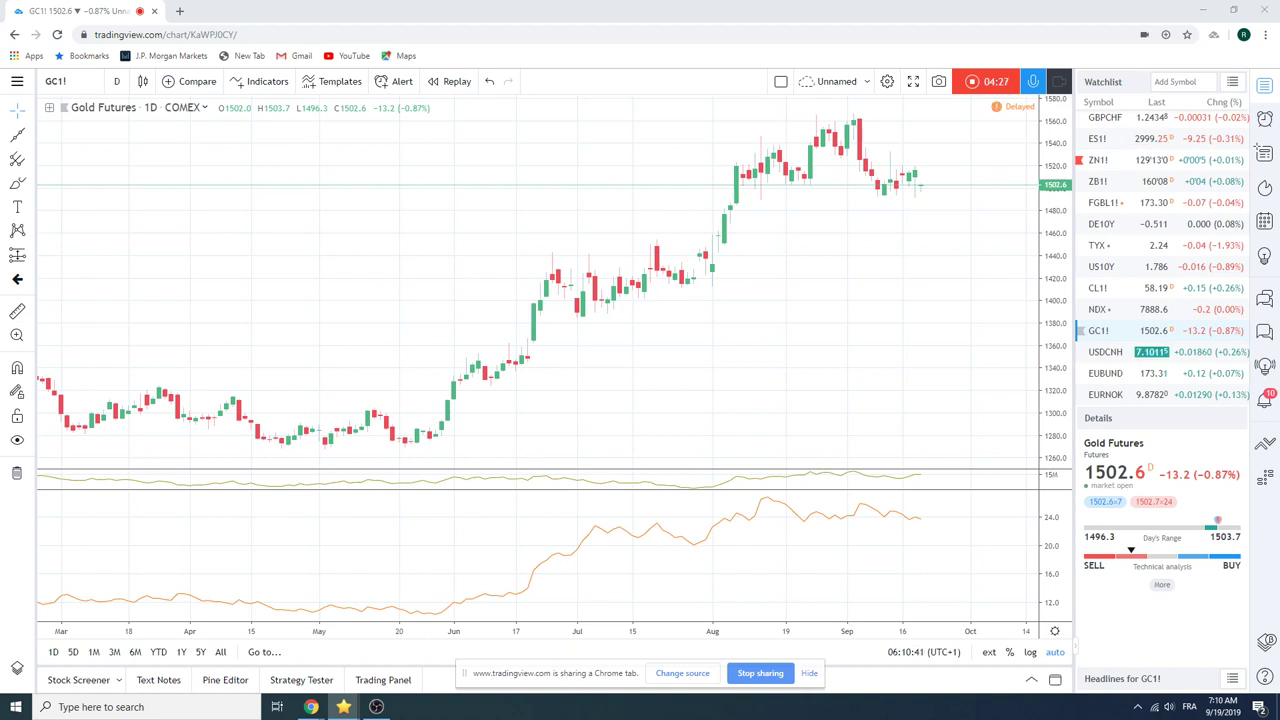
scroll(1168, 280, "up", 2)
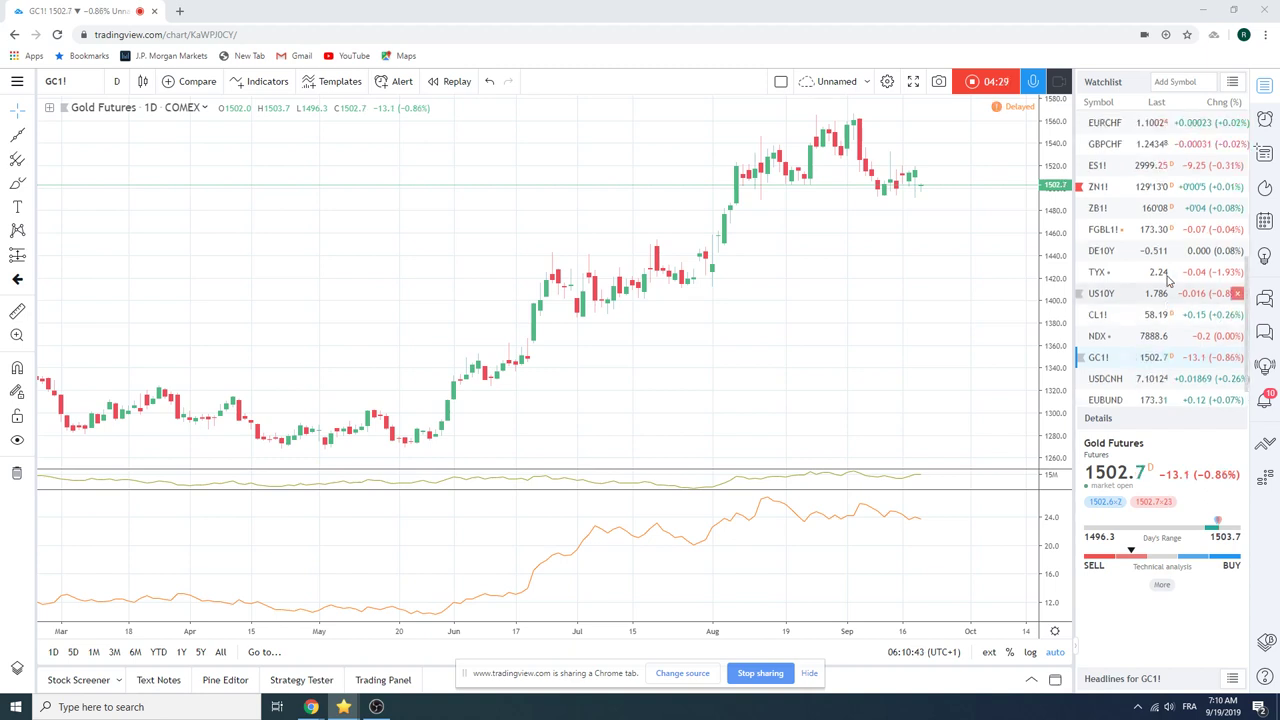
scroll(1168, 280, "up", 2)
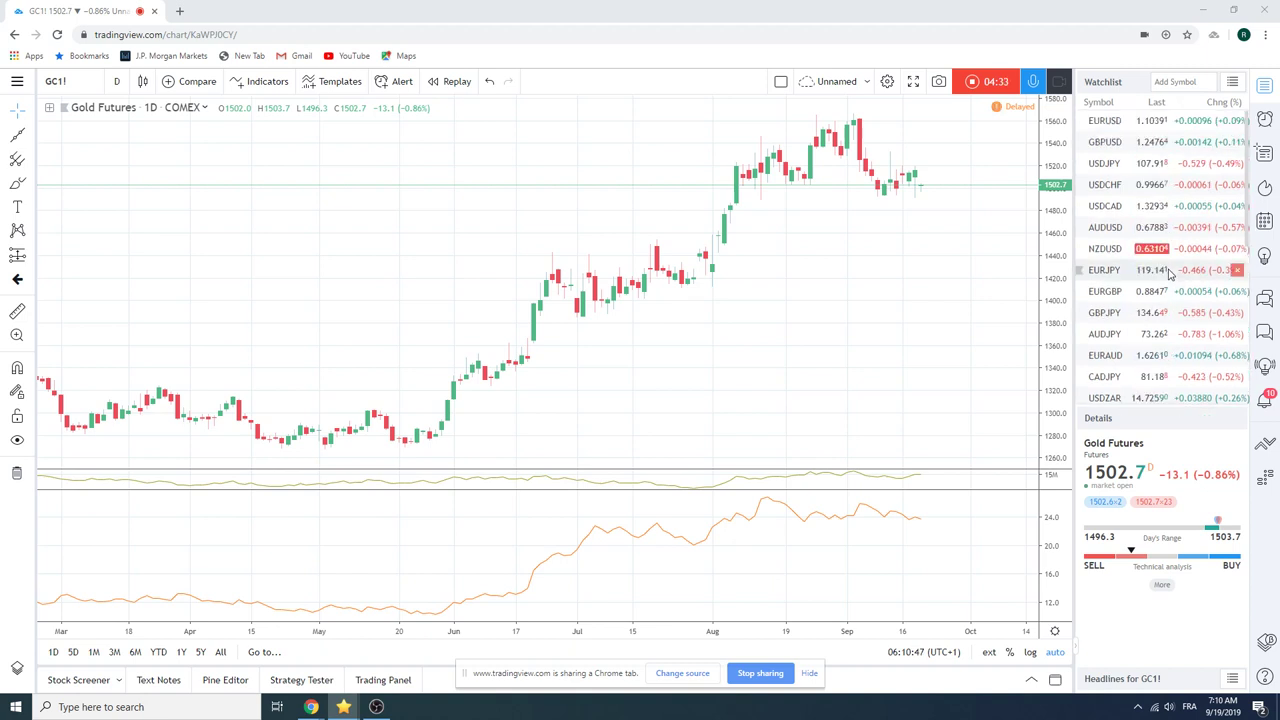
- Review the EURUSD daily chart, then switch to GBPUSD from the watchlist
left_click(1102, 120)
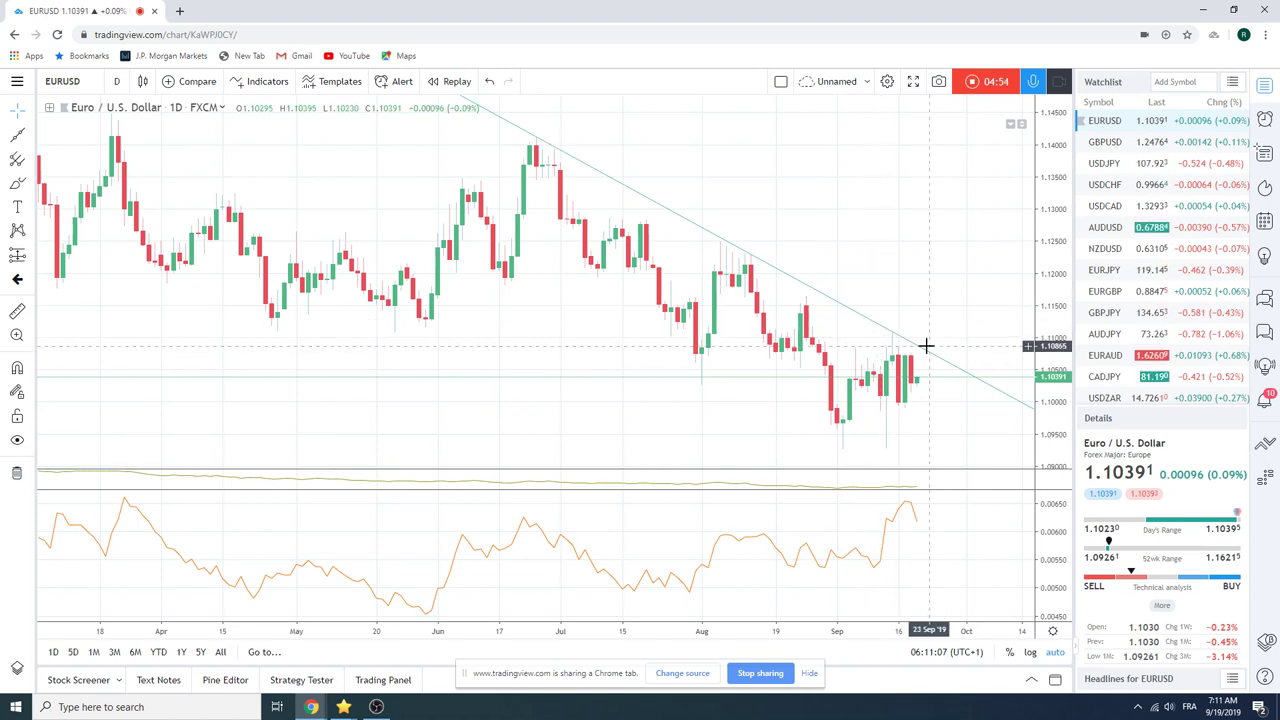
left_click(1105, 142)
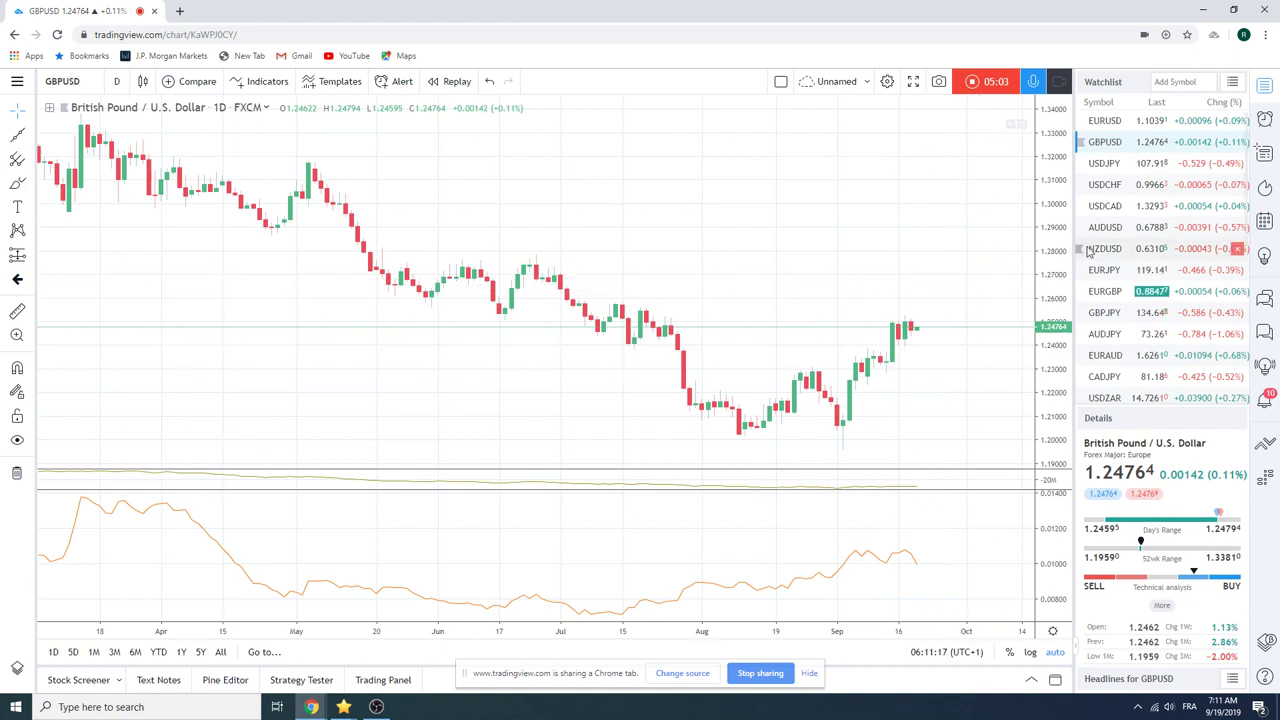
- Load British Pound / Swiss Franc (GBPCHF) through the chart's symbol box
scroll(1095, 250, "down", 1)
scroll(1100, 248, "up", 1)
scroll(1110, 246, "down", 1)
scroll(1124, 243, "up", 1)
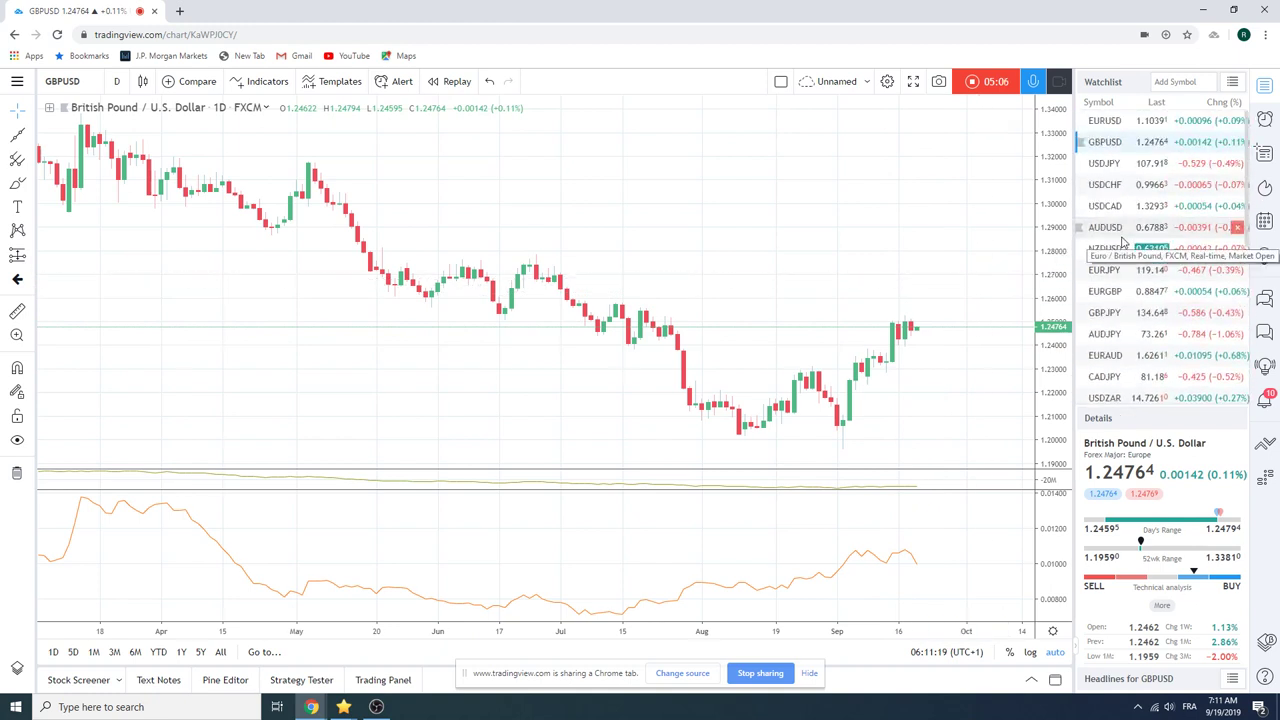
left_click(92, 84)
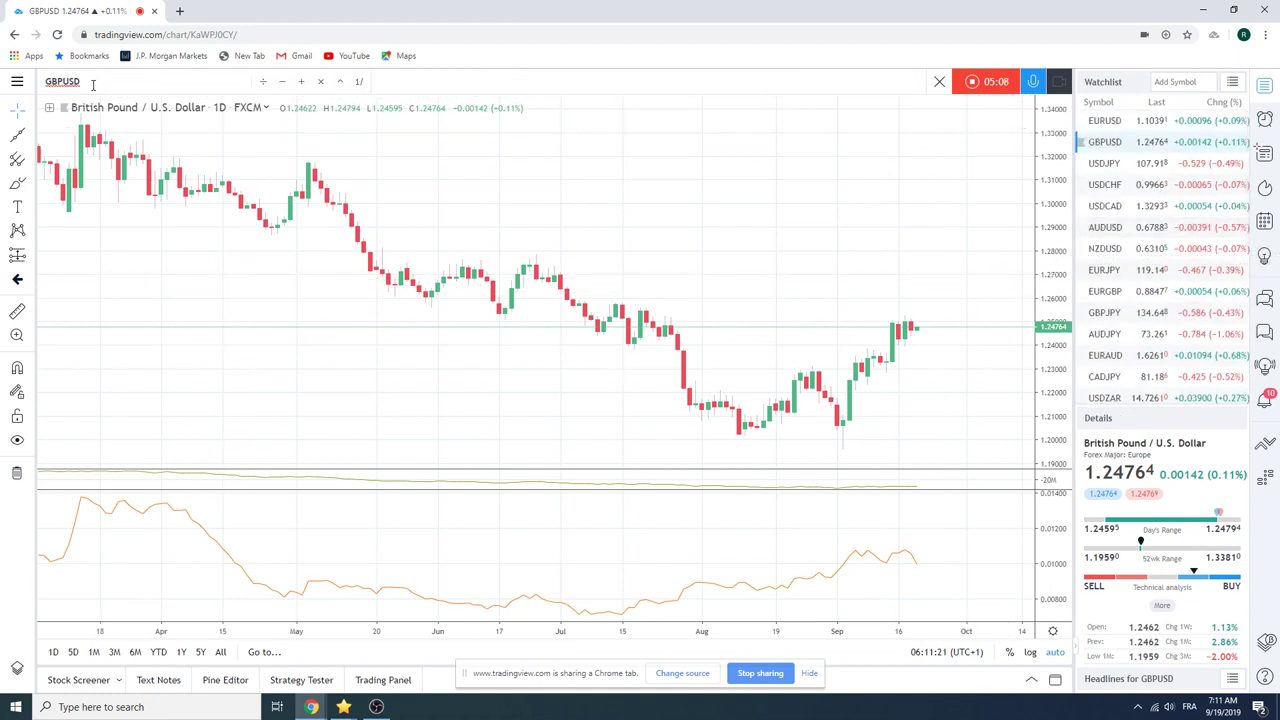
type("GBPC")
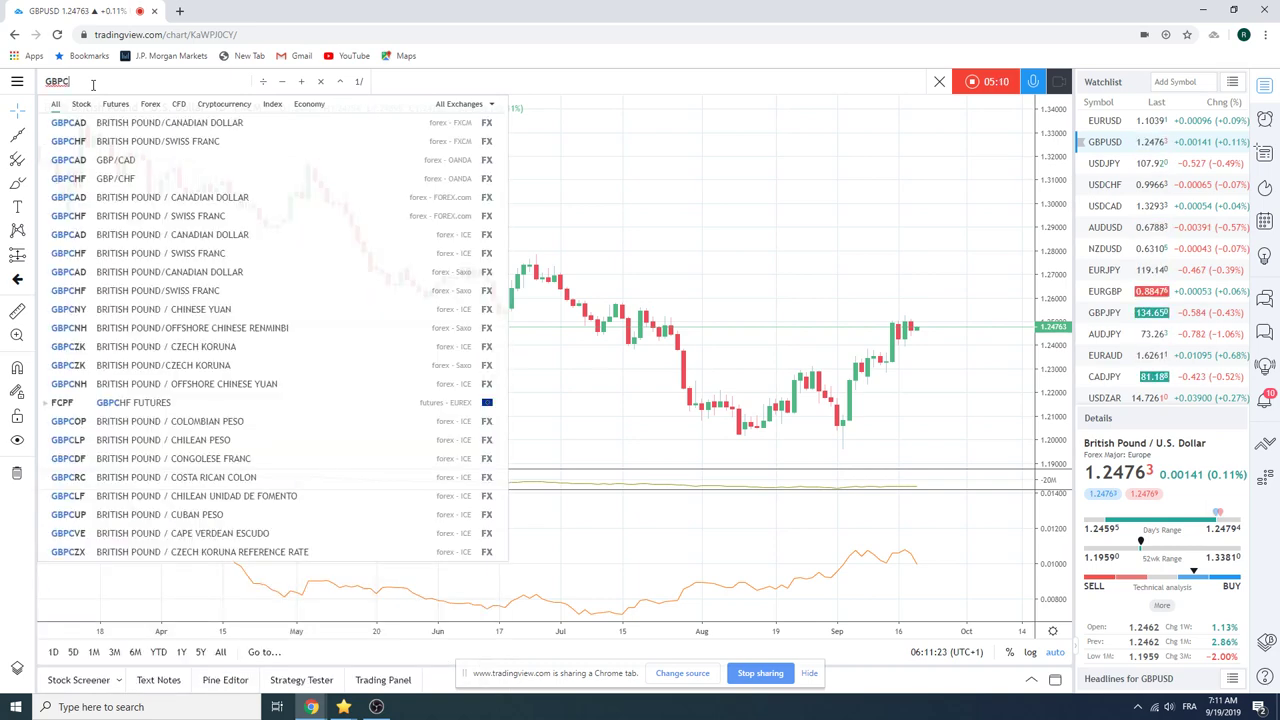
type("HF")
key("Return")
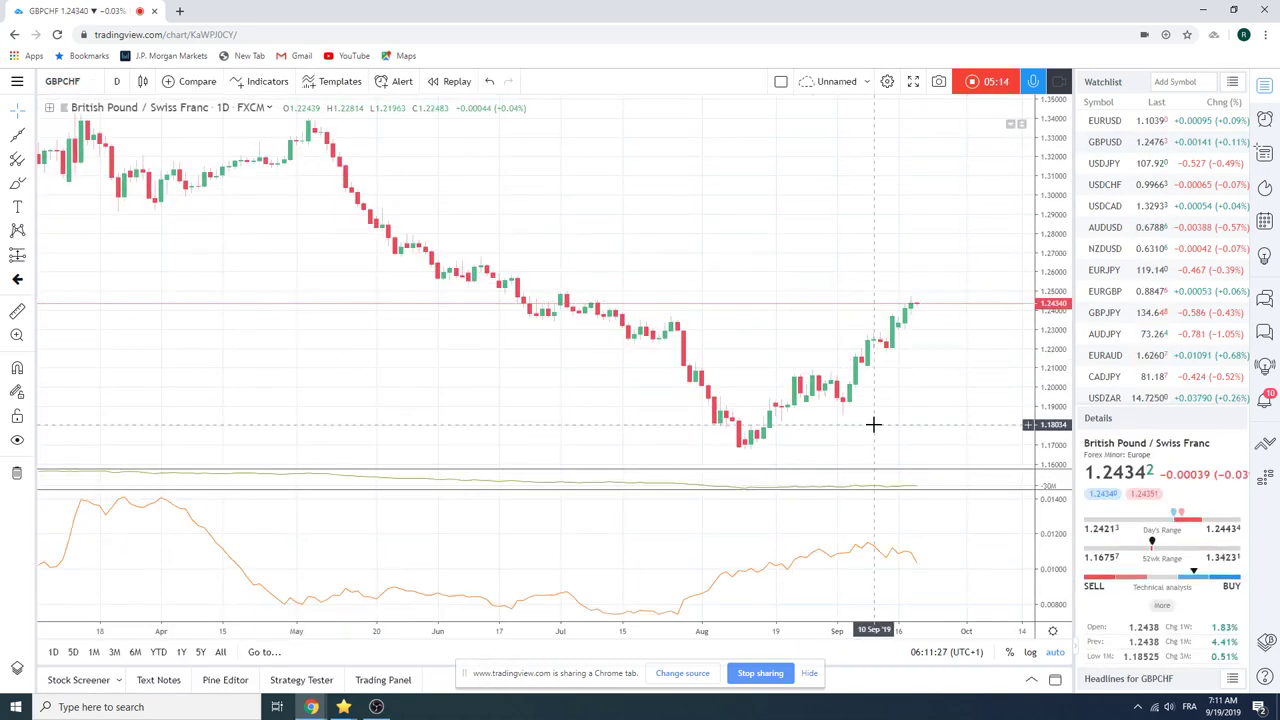
- Change the symbol from GBPCH to GBPUSD to return to the daily pound-dollar chart
left_click(86, 82)
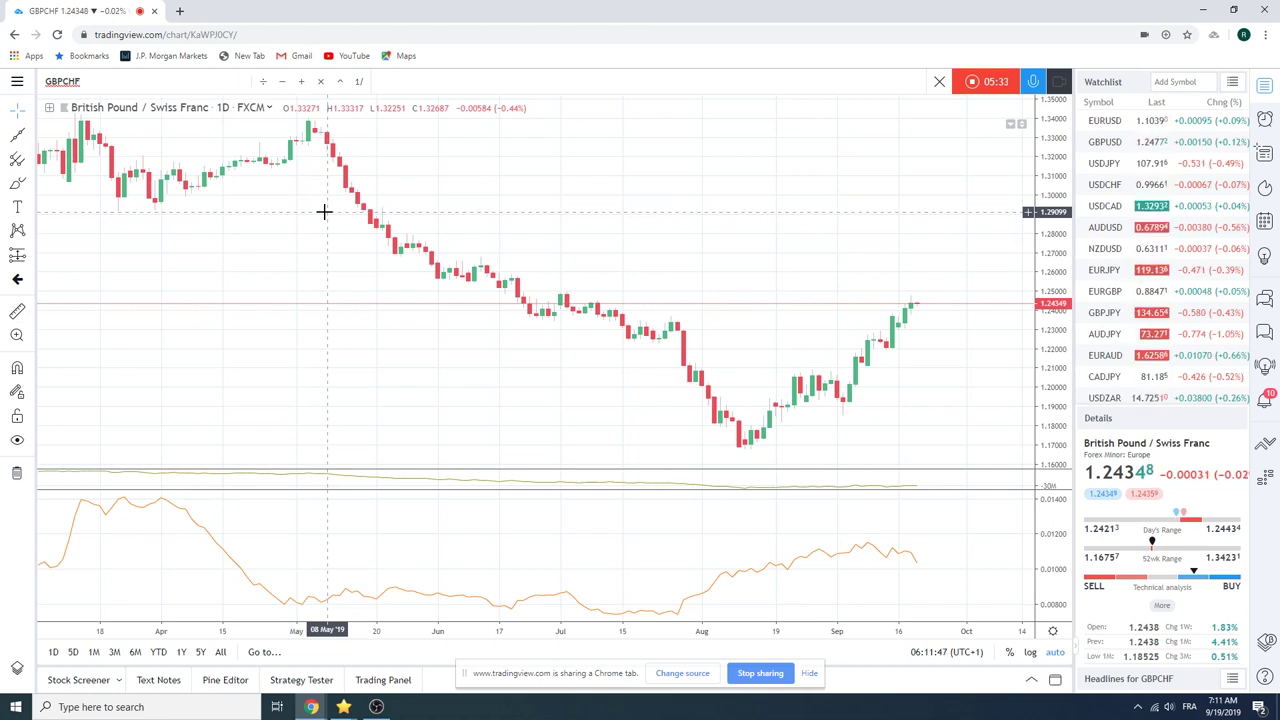
type("GBPCH")
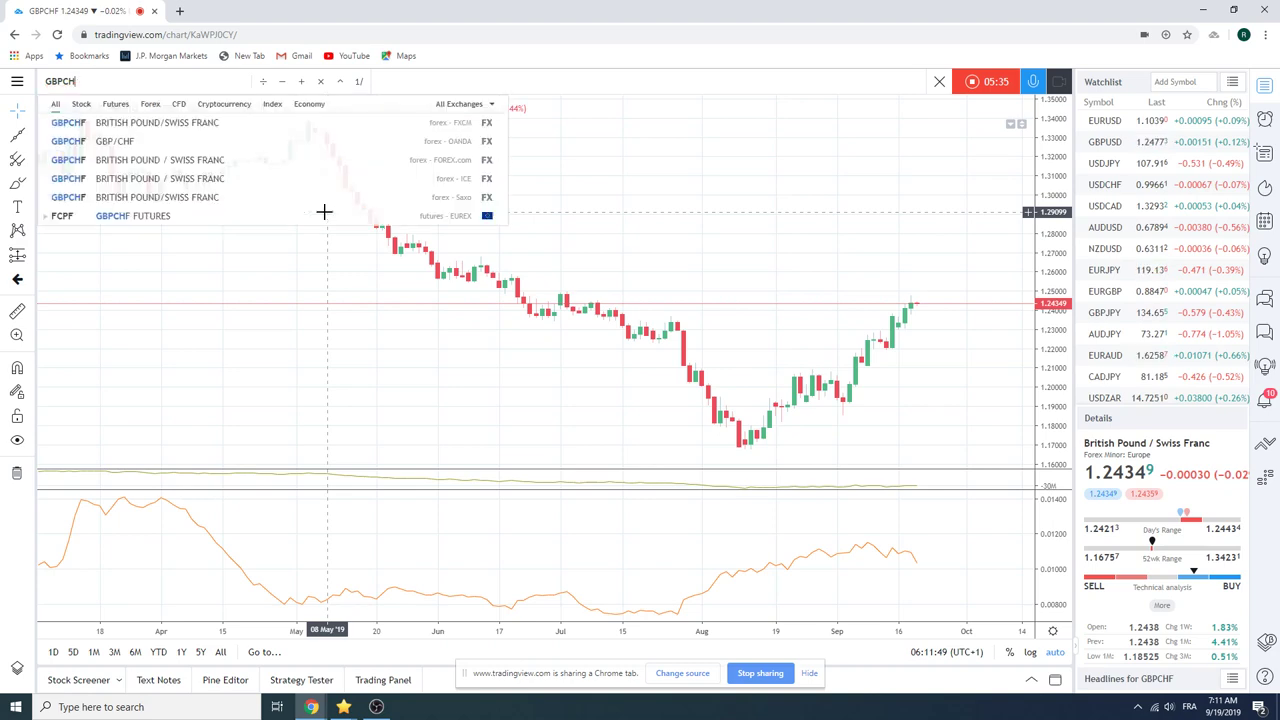
key("BackSpace")
key("BackSpace")
type("USD")
key("Return")
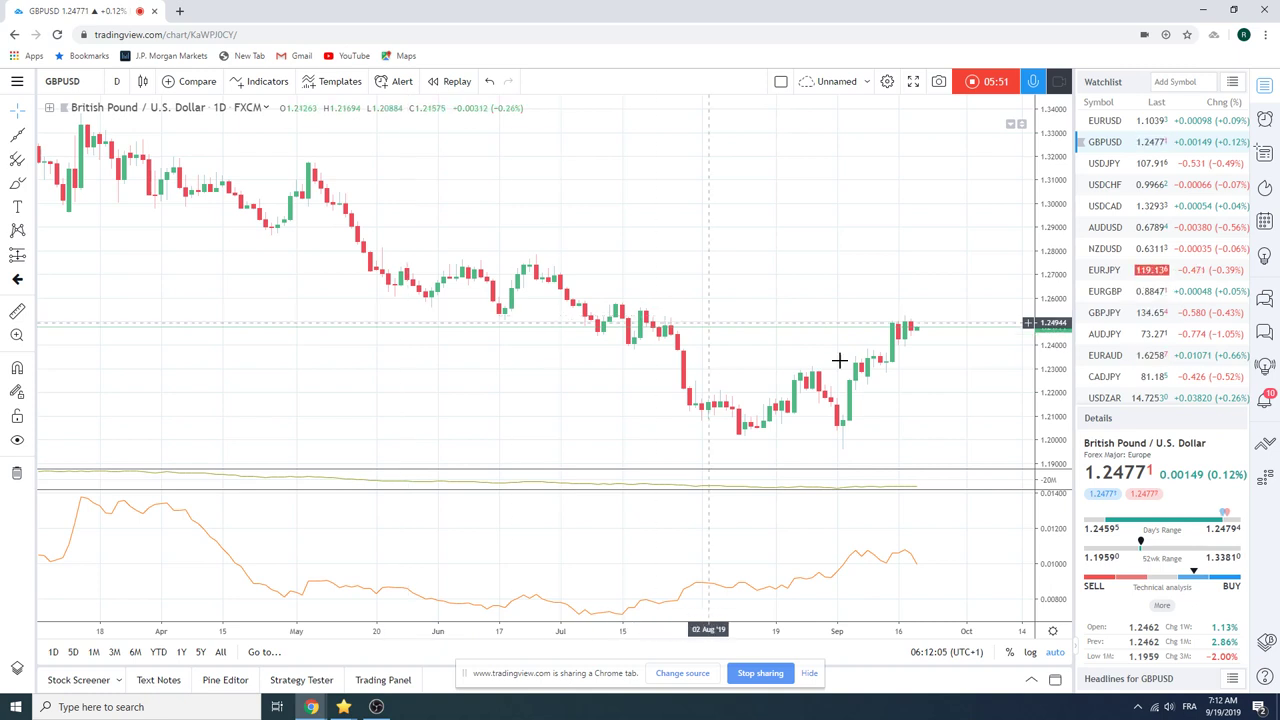
- Look at GBPJPY, then chart EURAUD from the watchlist
left_click(1108, 315)
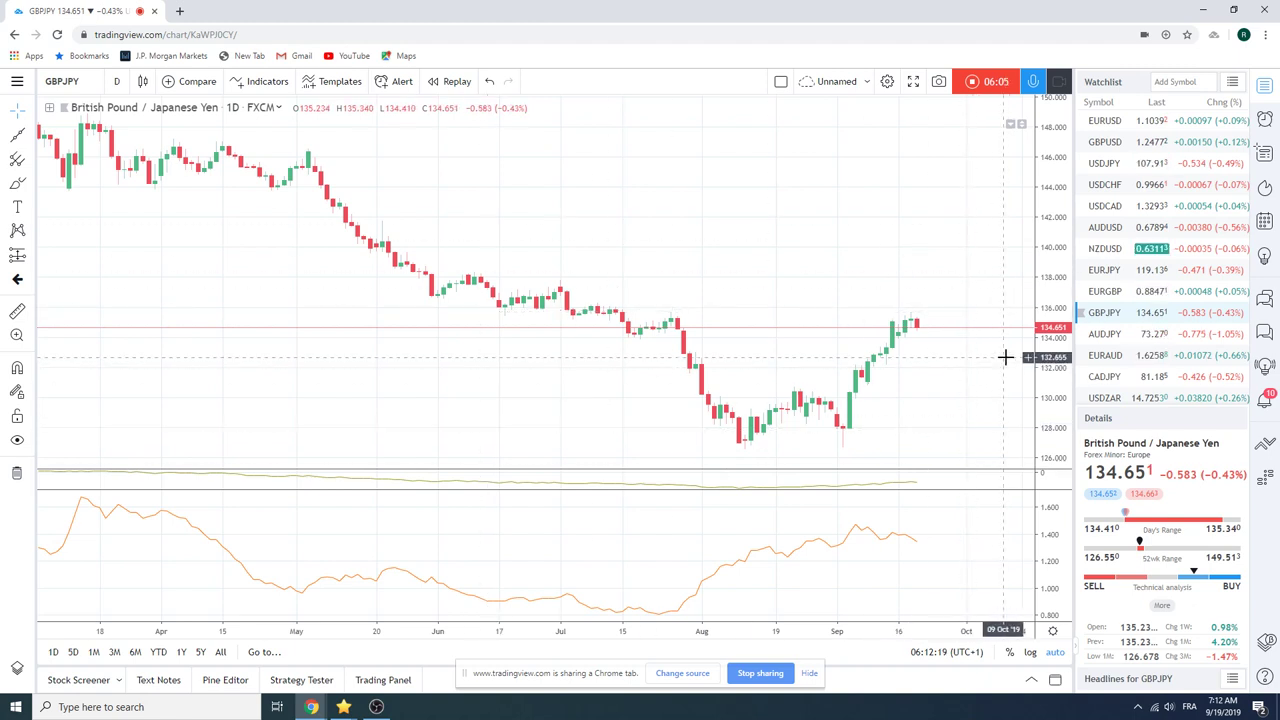
left_click(1102, 358)
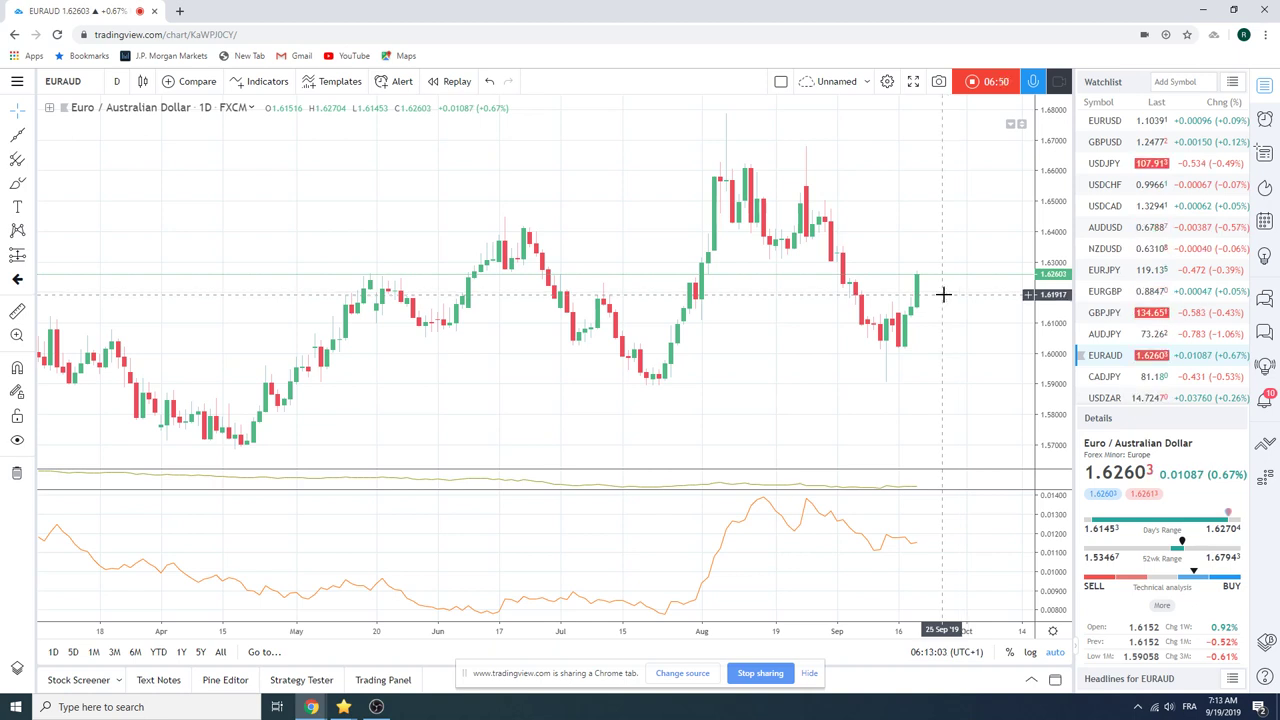
- Chart AUDUSD, zoom out to early 2019 and scroll the watchlist to the futures
left_click(1104, 227)
scroll(934, 266, "down", 2)
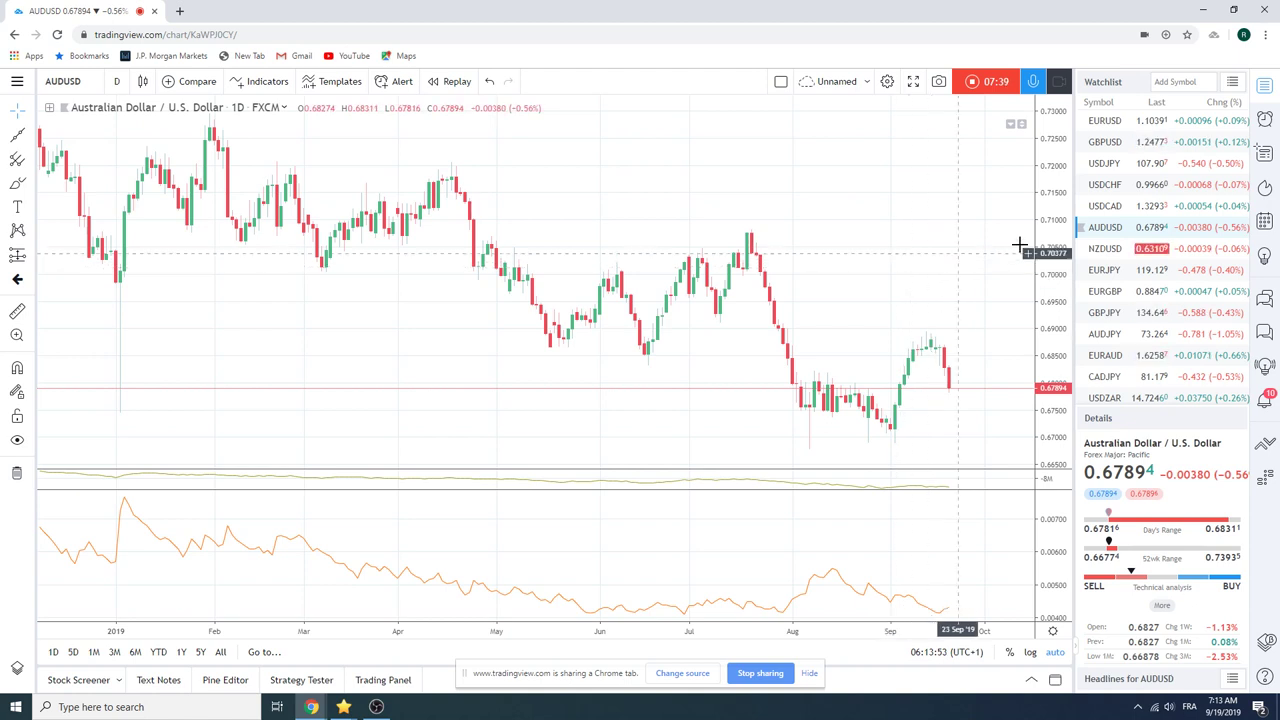
scroll(1141, 241, "down", 1)
scroll(1141, 241, "down", 1)
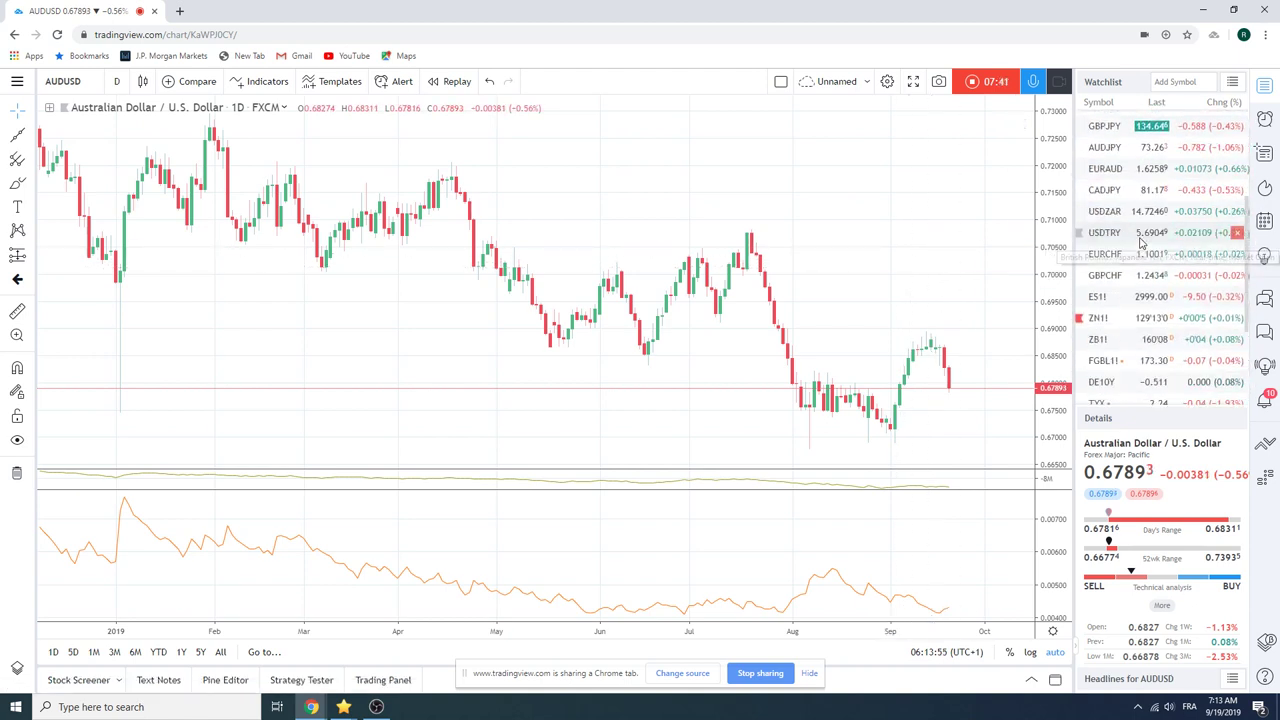
- Chart S&P 500 E-mini Futures (ES1!) on 1-hour candles and zoom out
left_click(1112, 296)
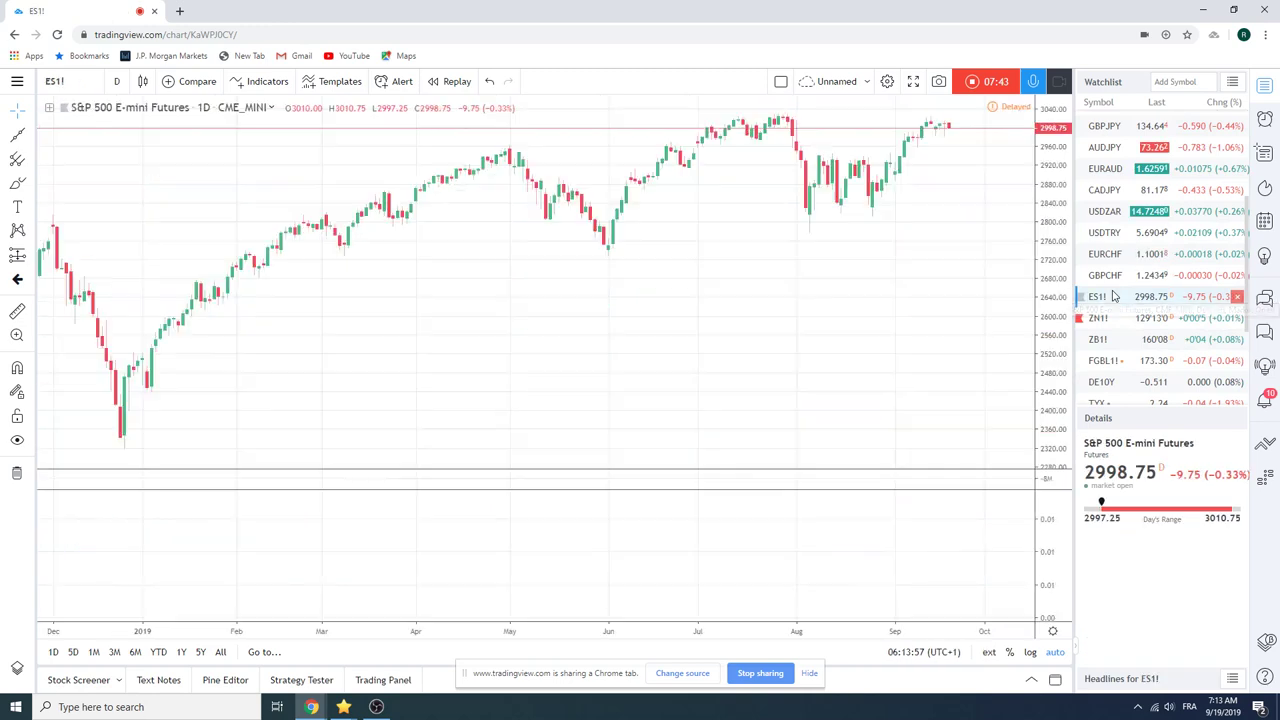
scroll(915, 293, "up", 2)
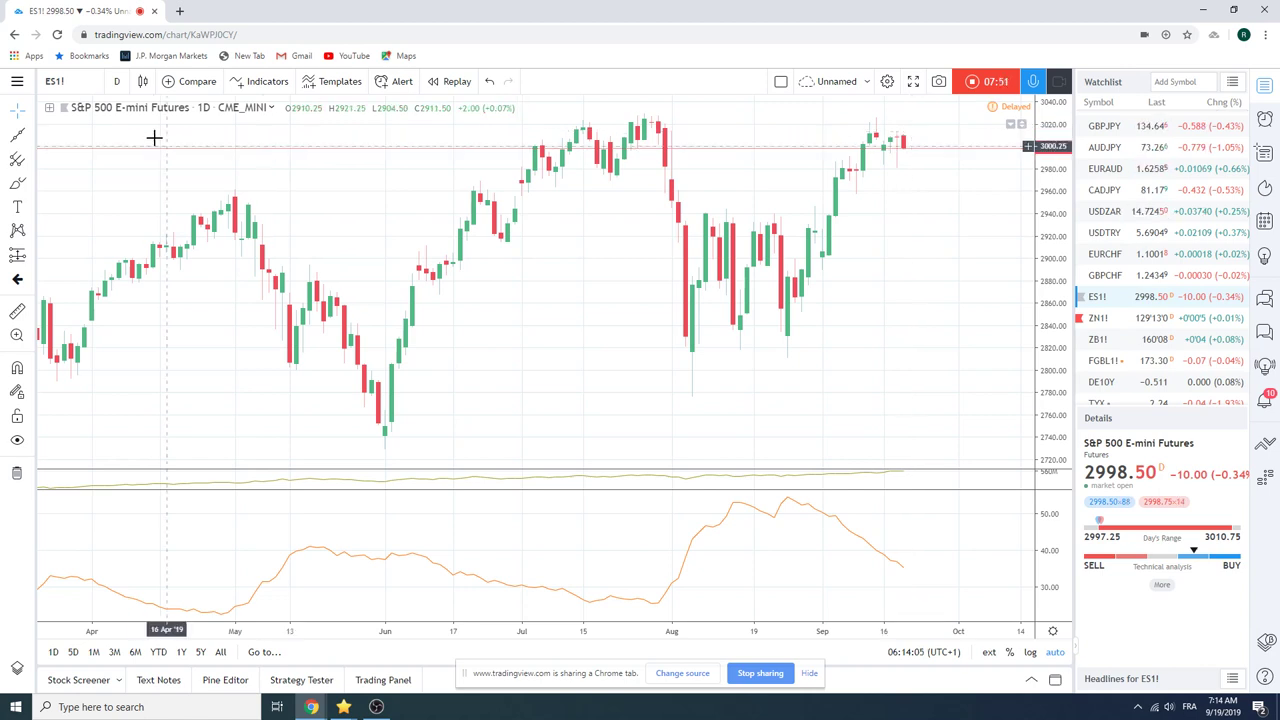
left_click(116, 81)
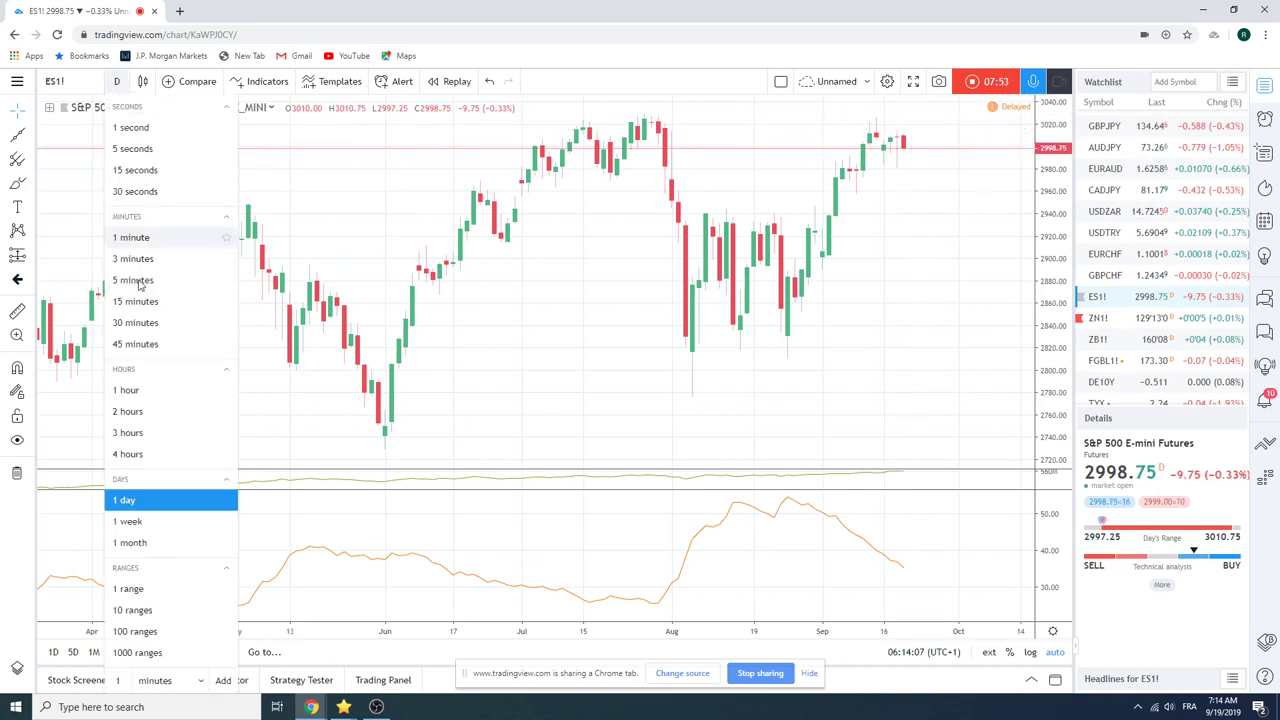
left_click(139, 394)
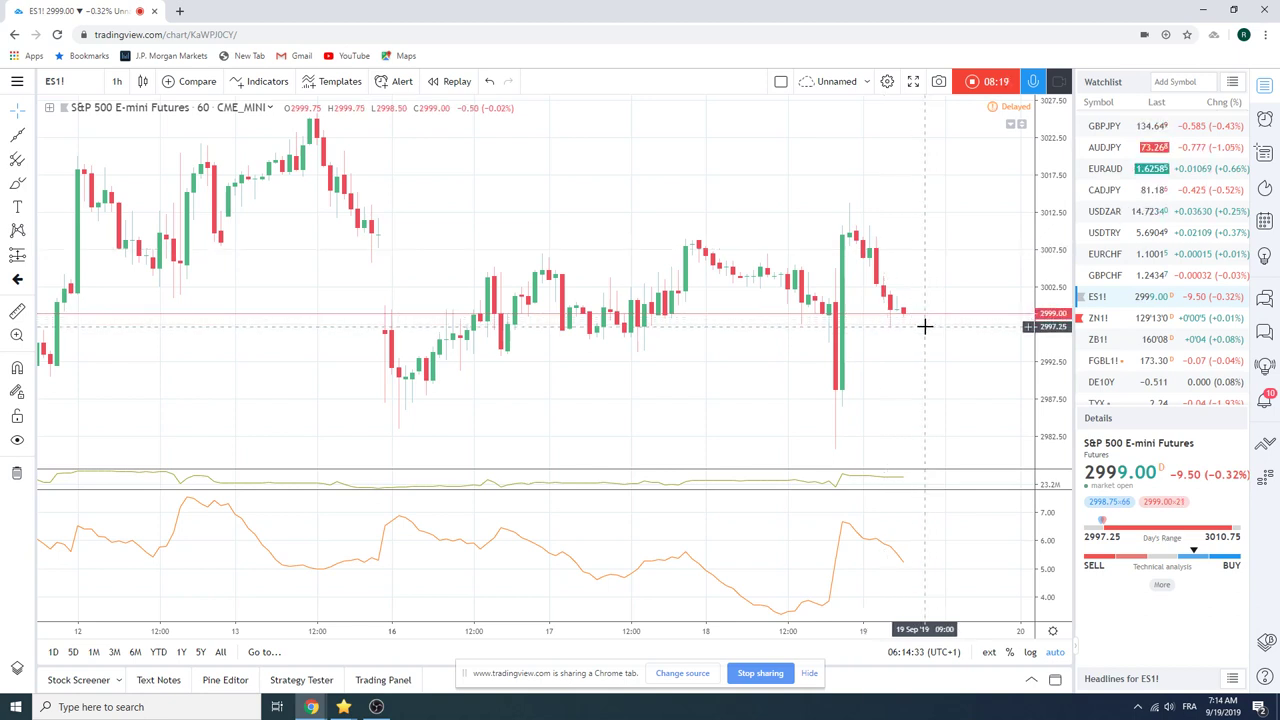
scroll(876, 324, "down", 3)
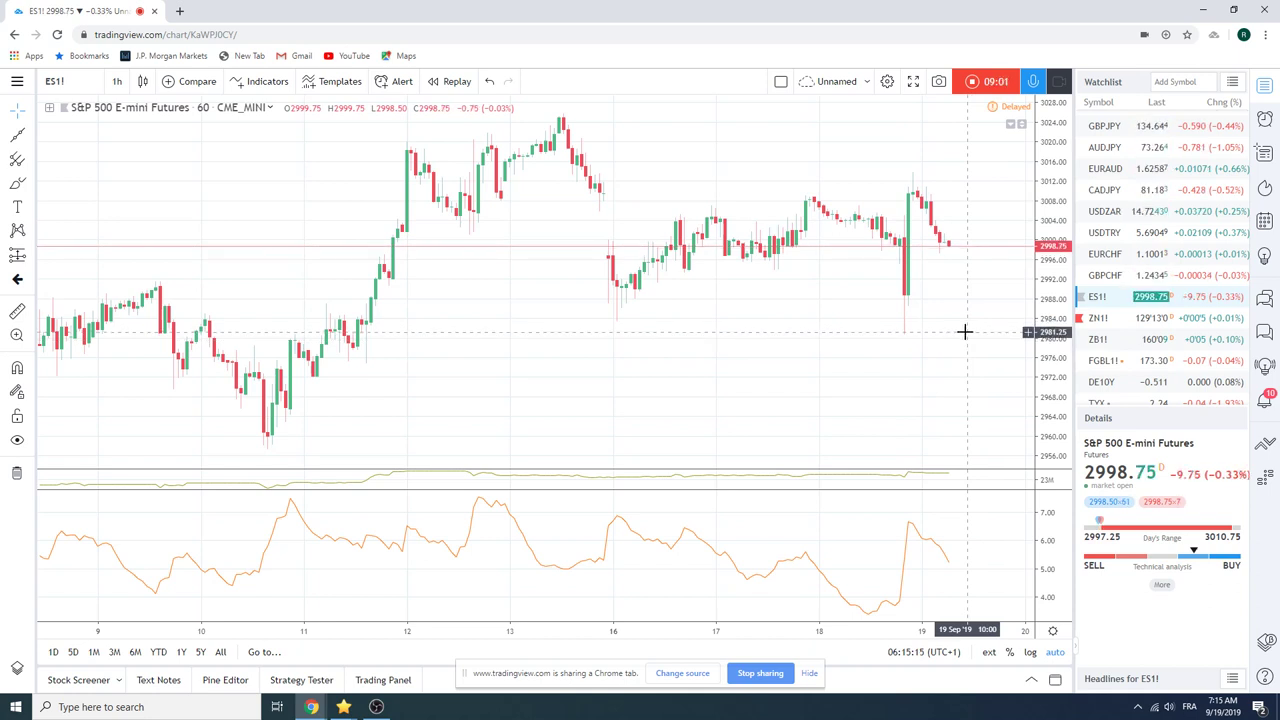
- Chart 10 Year T-Note Futures (ZN1!) on the 1-day interval and zoom in
left_click(1119, 326)
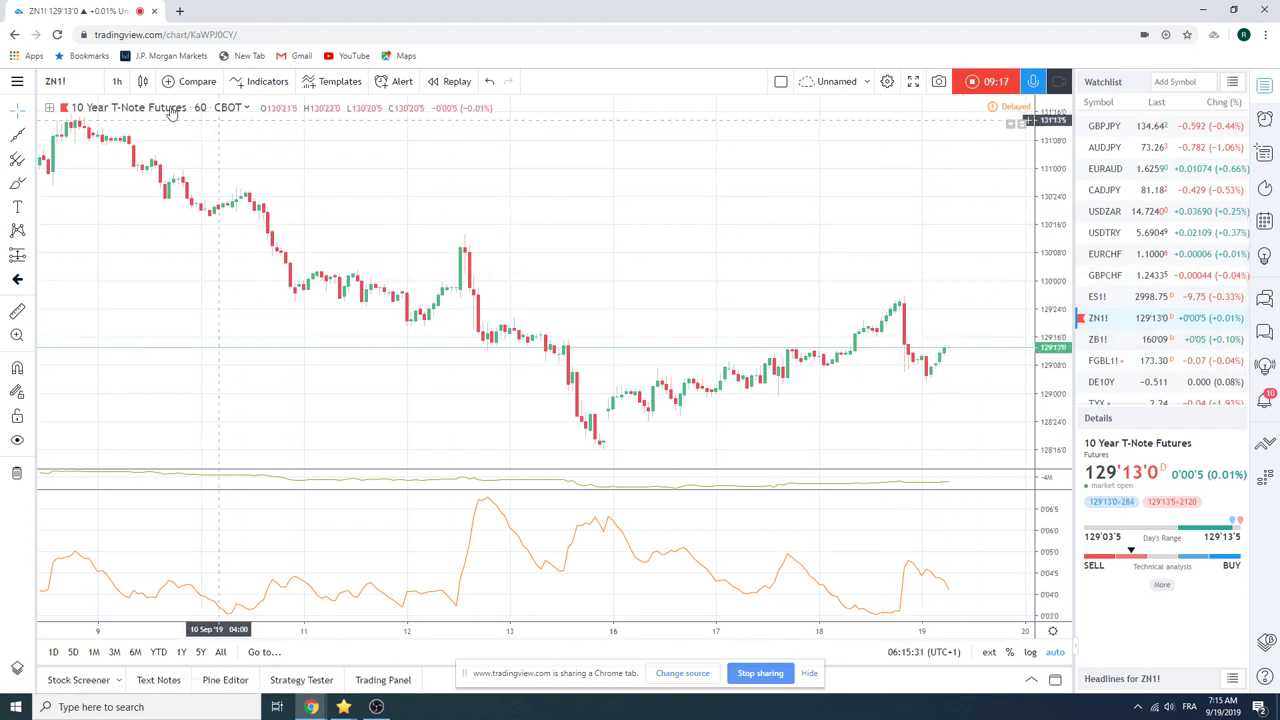
left_click(117, 81)
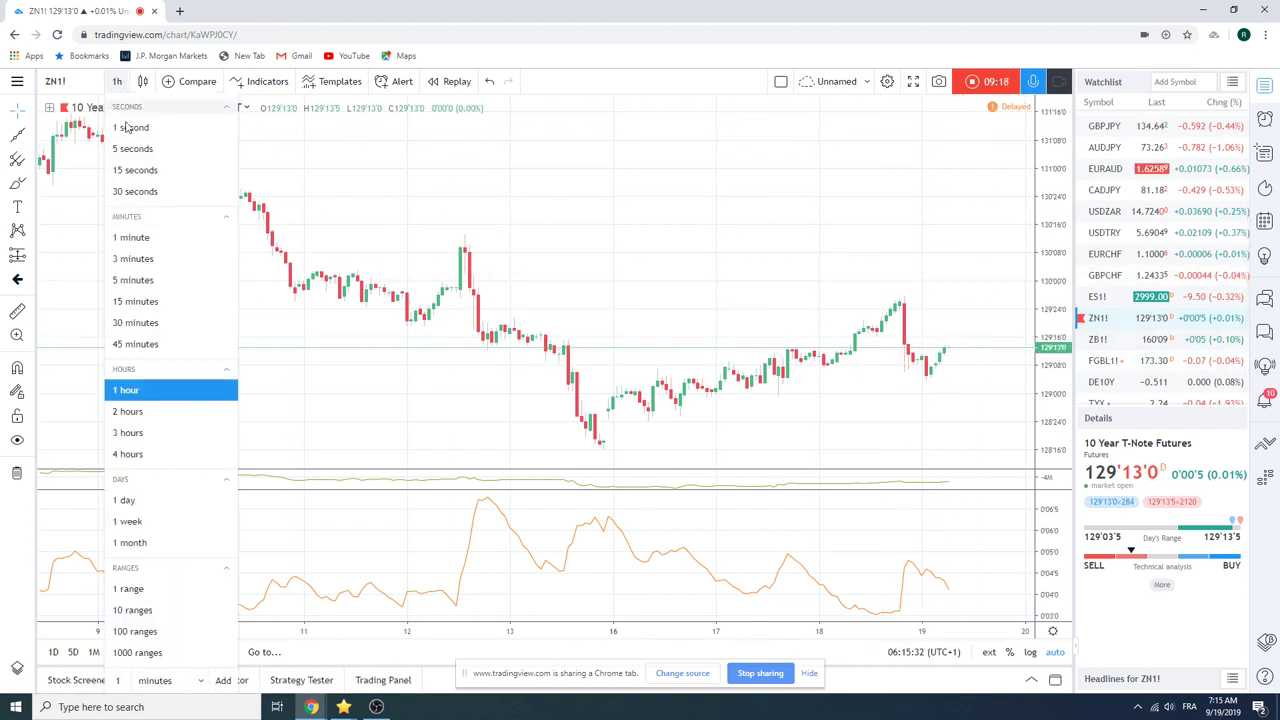
left_click(190, 507)
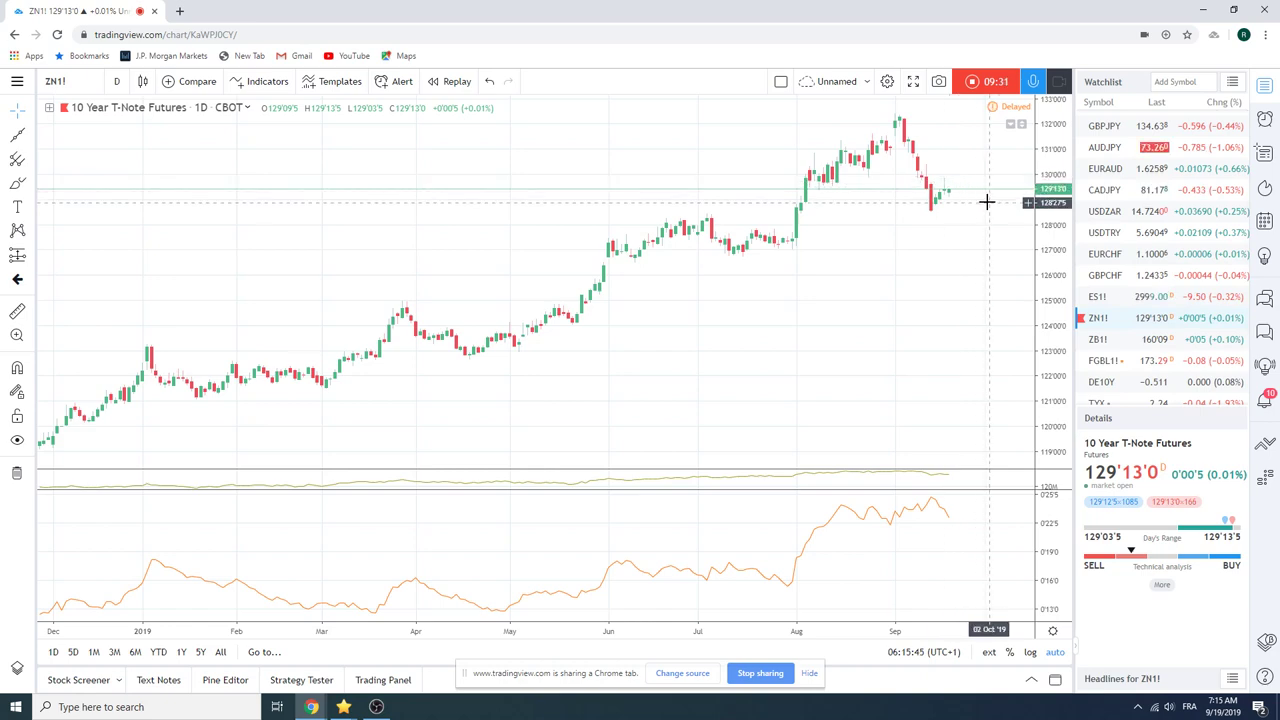
scroll(829, 229, "up", 3)
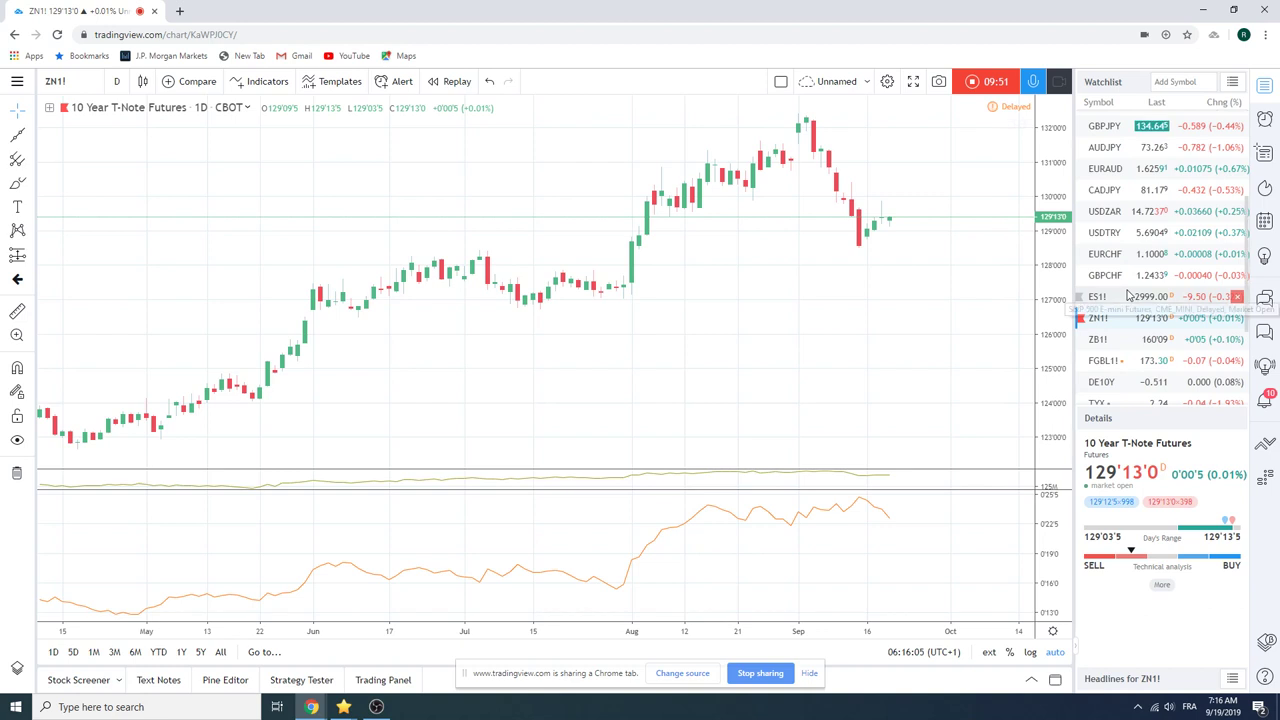
- Look at Euro Bund Futures, then return to the daily EURUSD chart
left_click(1105, 360)
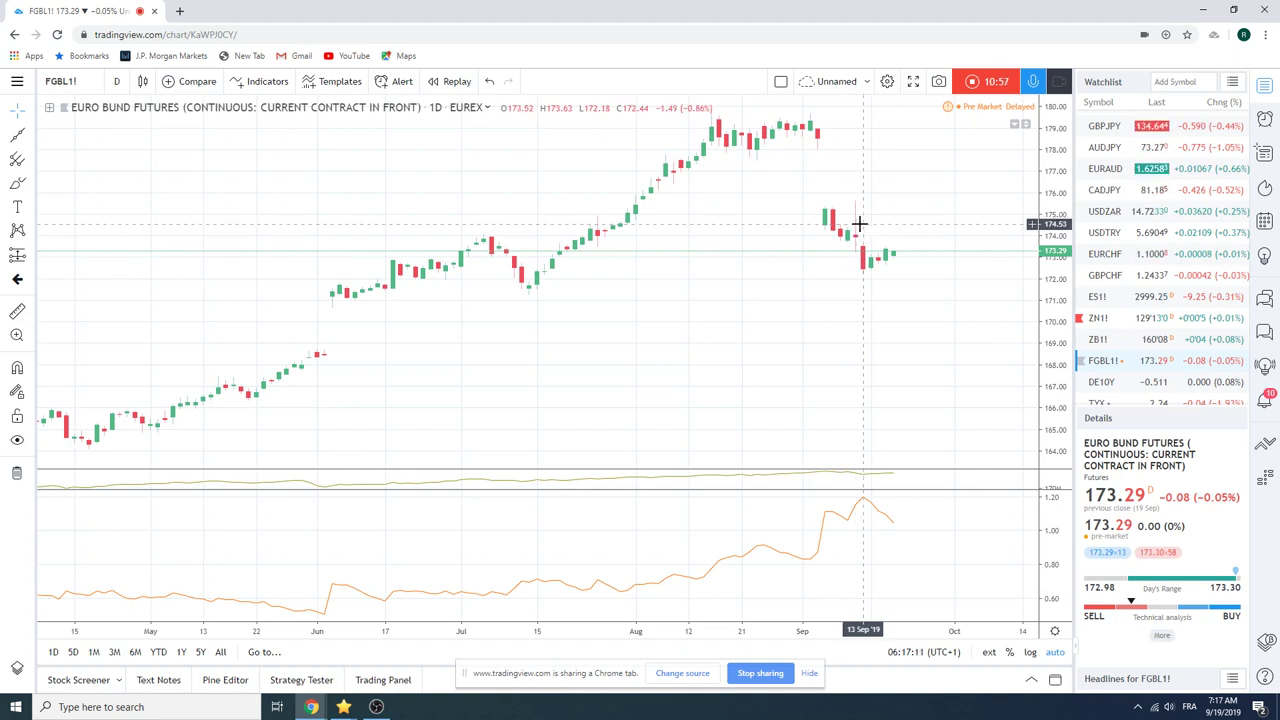
scroll(859, 224, "down", 1)
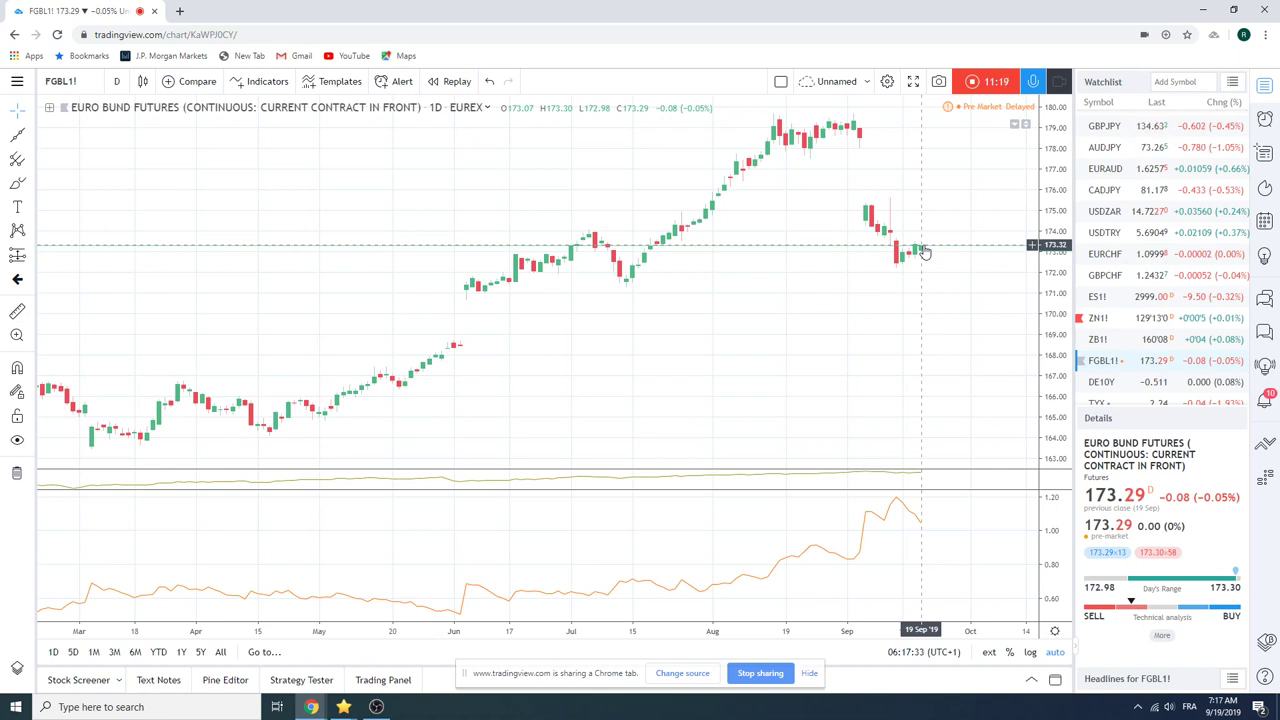
scroll(1165, 270, "up", 3)
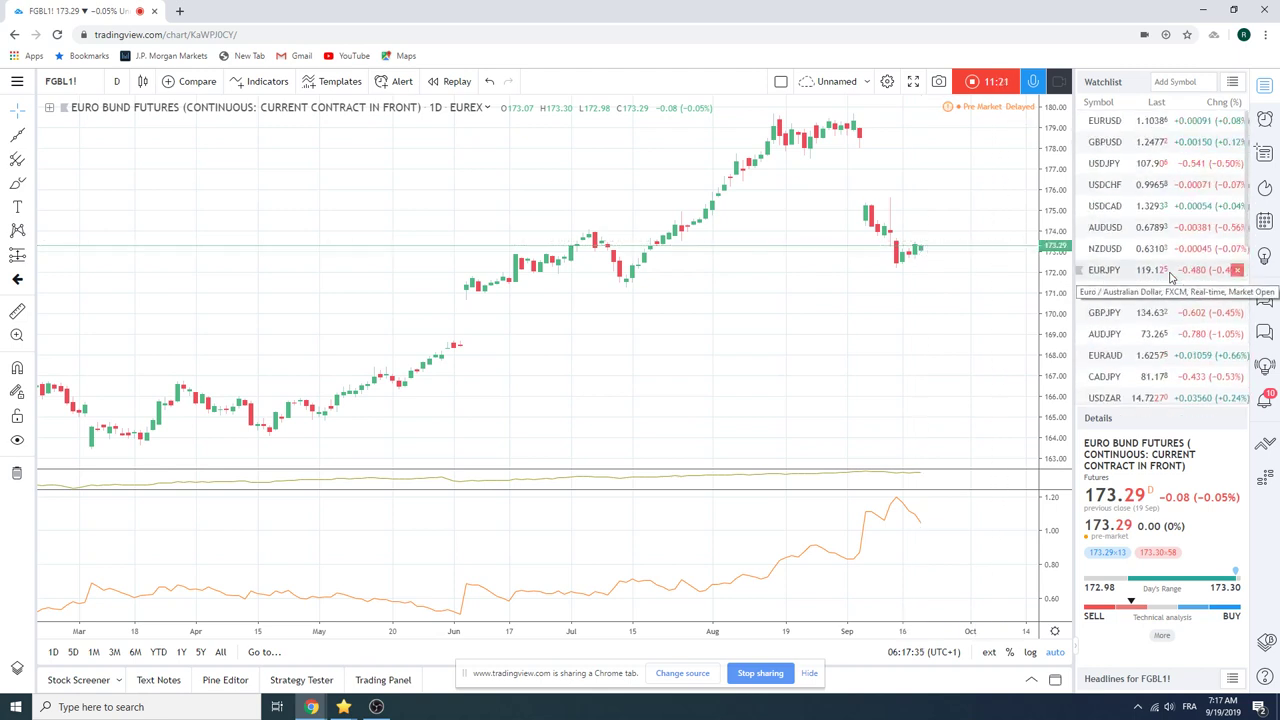
left_click(1100, 121)
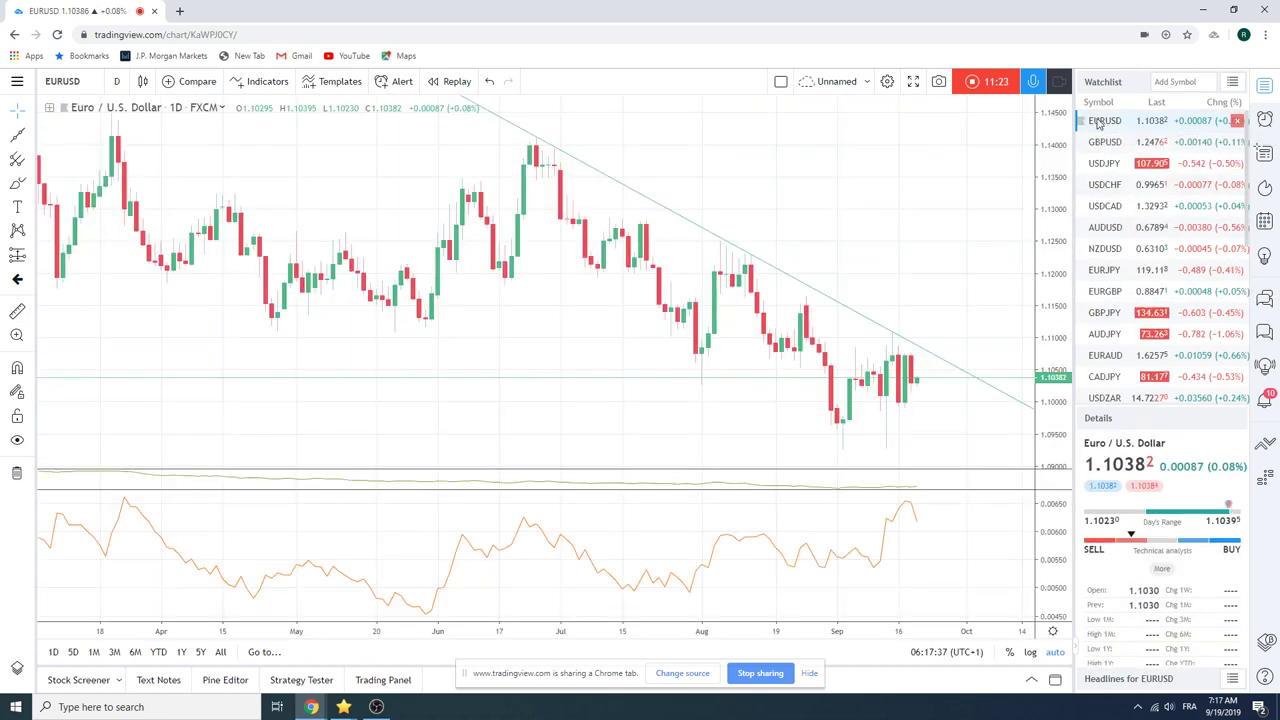